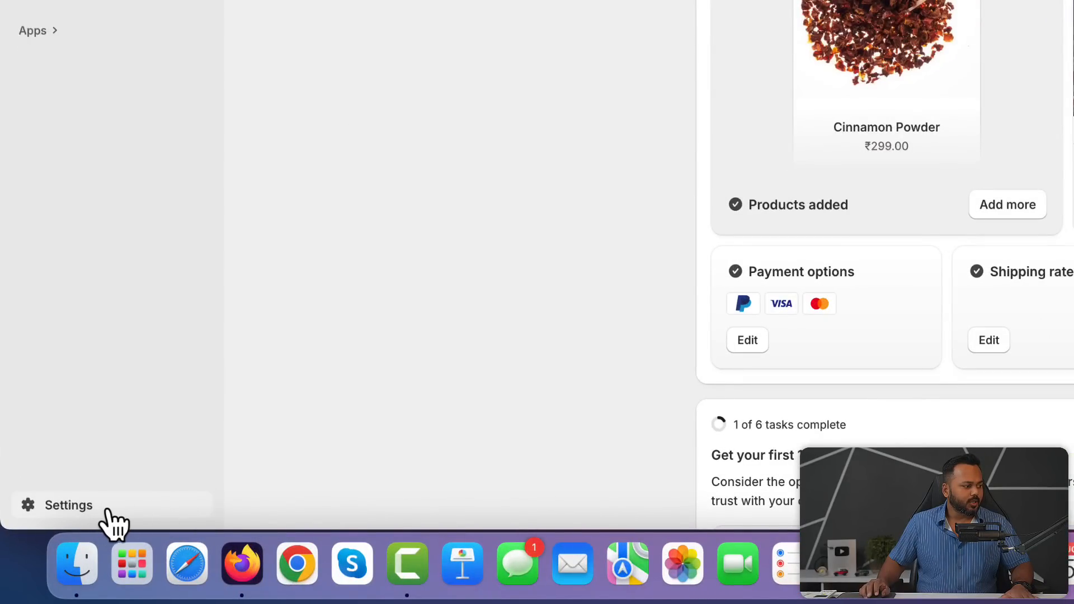
Step: Open the store settings and review the store name, email and phone in the store profile, leaving them unedited
click(126, 506)
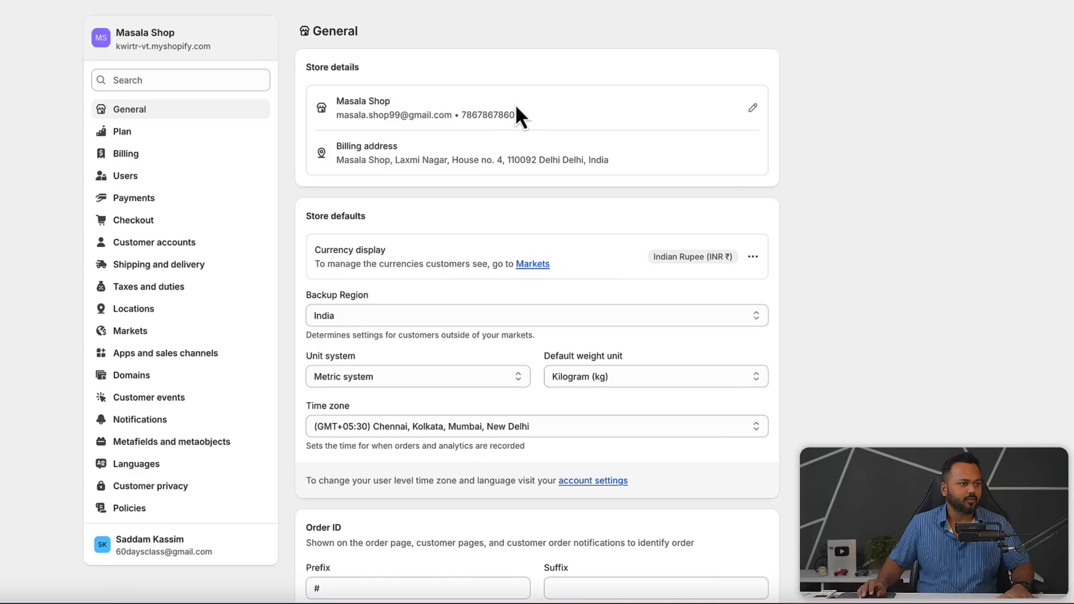
drag(306, 67, 359, 67)
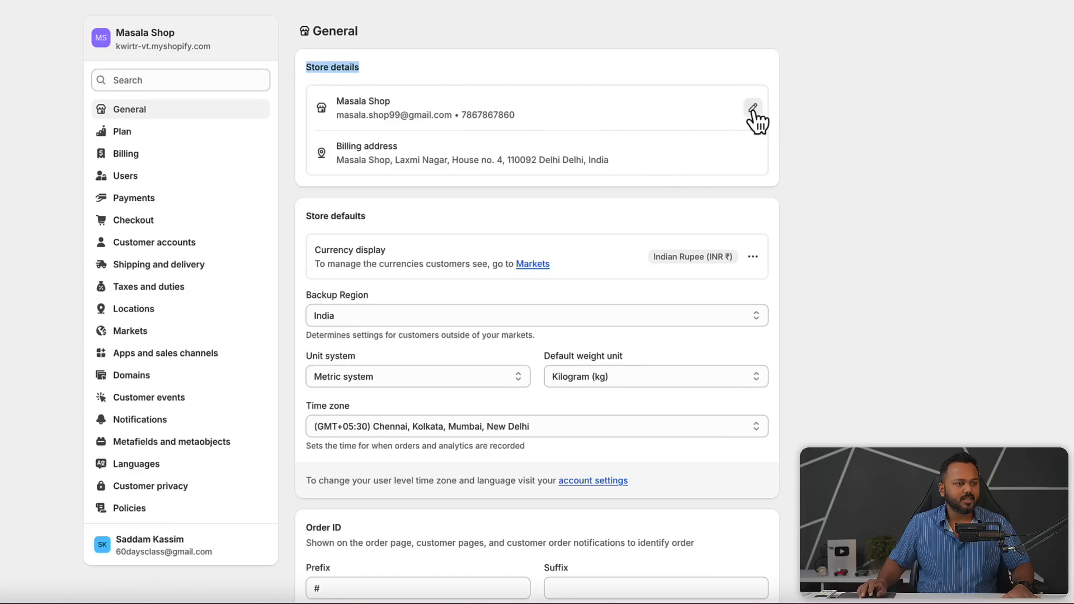
click(754, 111)
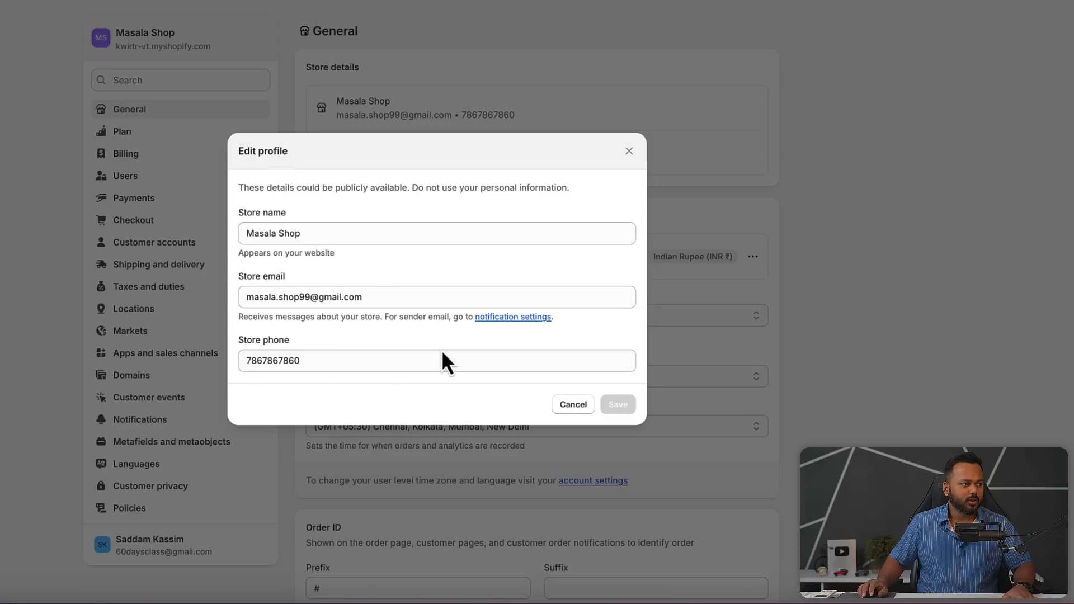
click(573, 405)
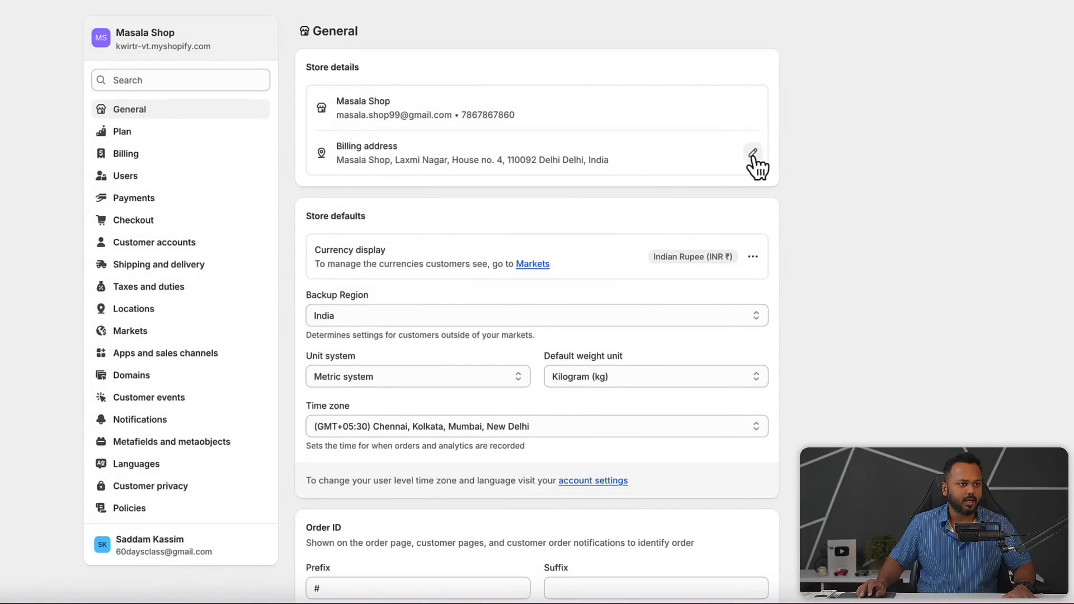
Step: Review the store's billing information, including the legal business name and address, and close it without editing
click(751, 154)
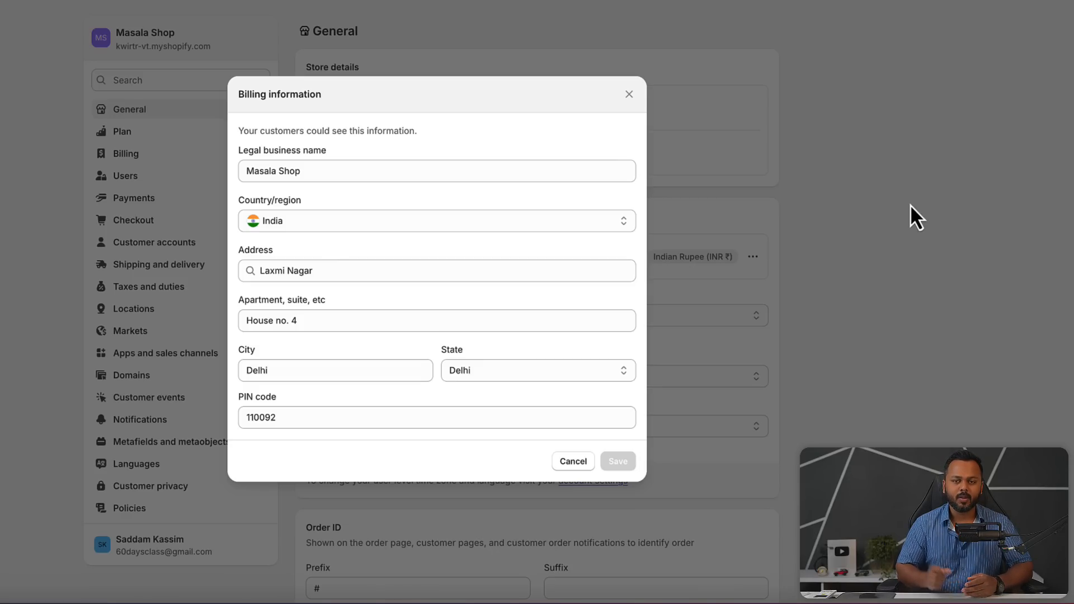
click(324, 171)
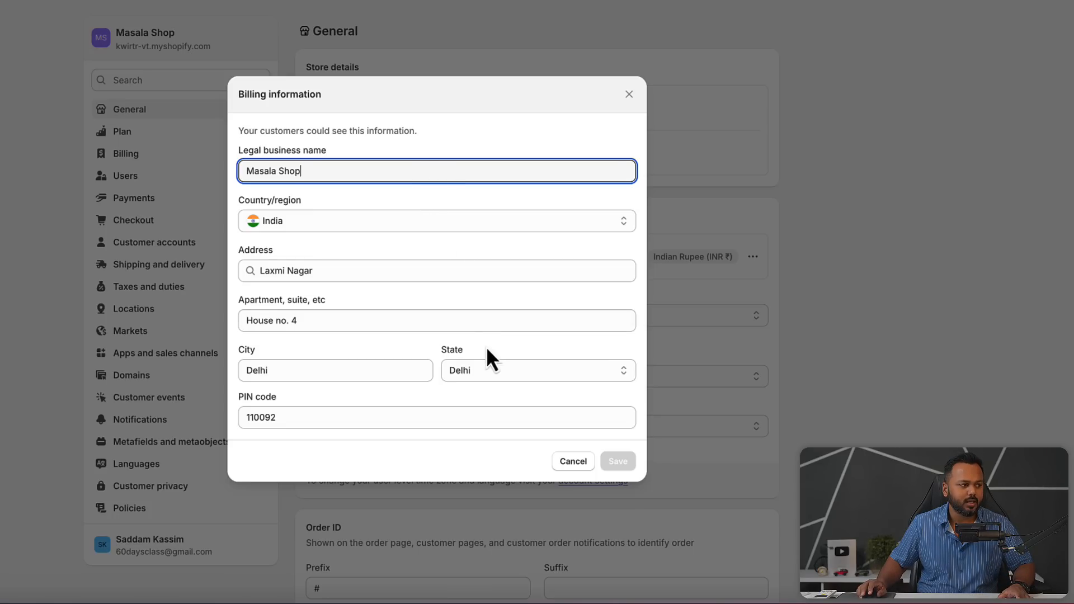
click(576, 463)
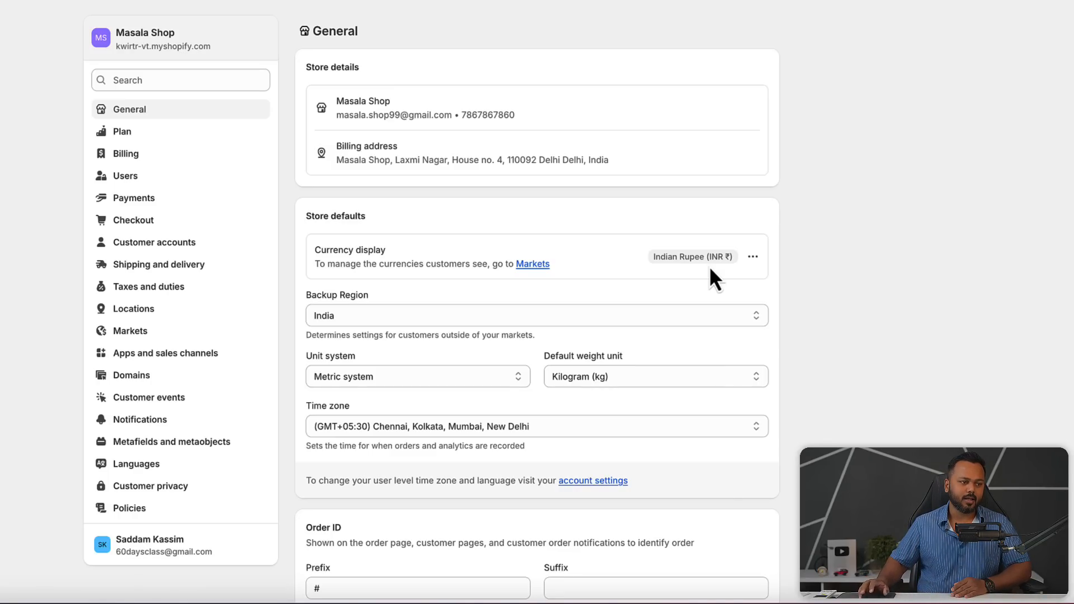
click(753, 263)
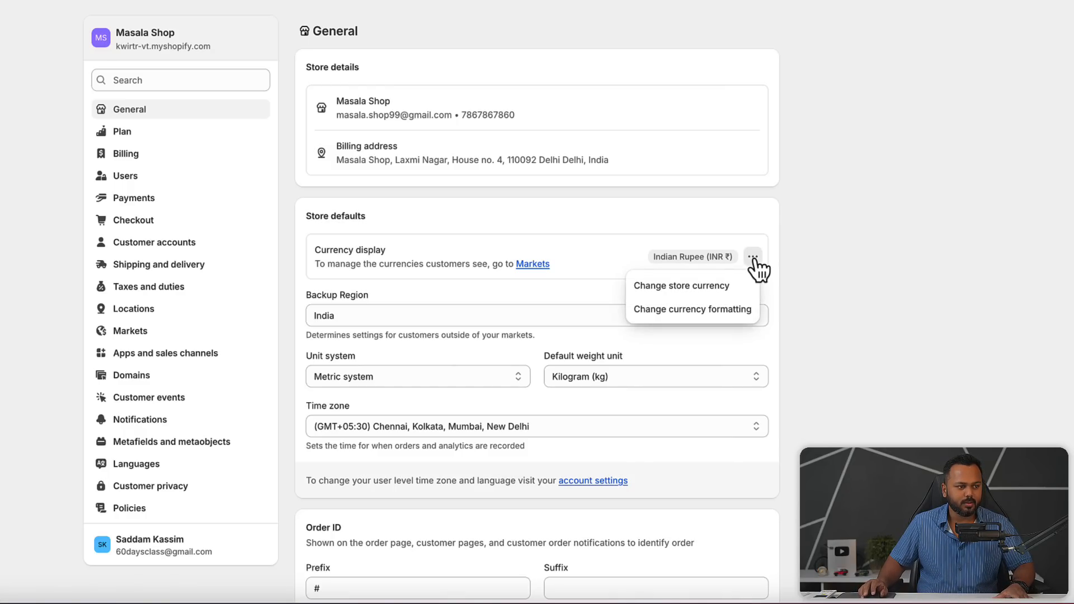
click(677, 288)
click(303, 228)
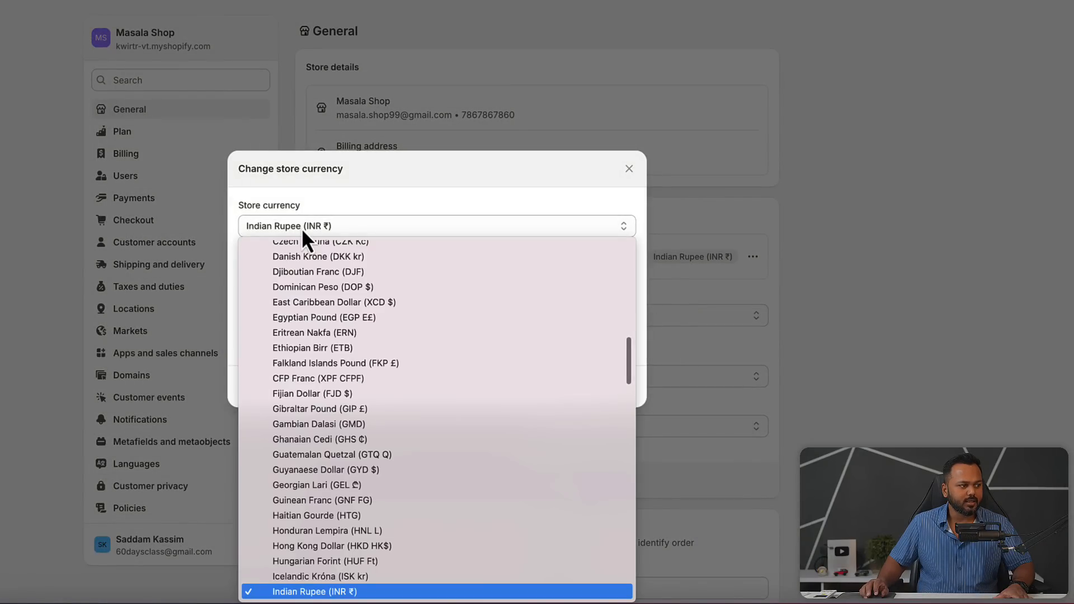
scroll(467, 369, up, 10)
scroll(468, 372, up, 4)
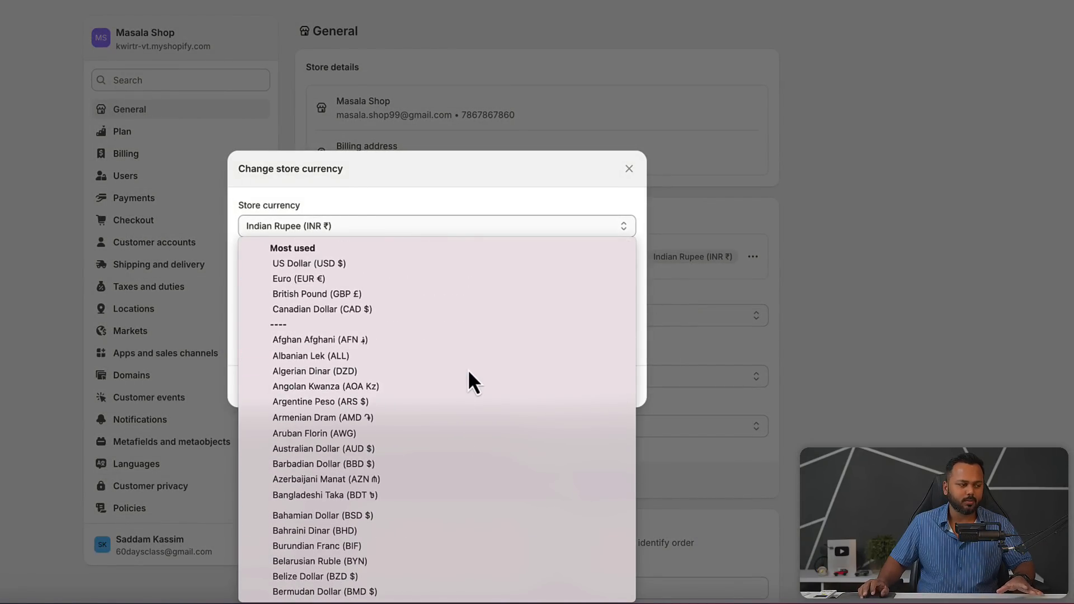
click(338, 264)
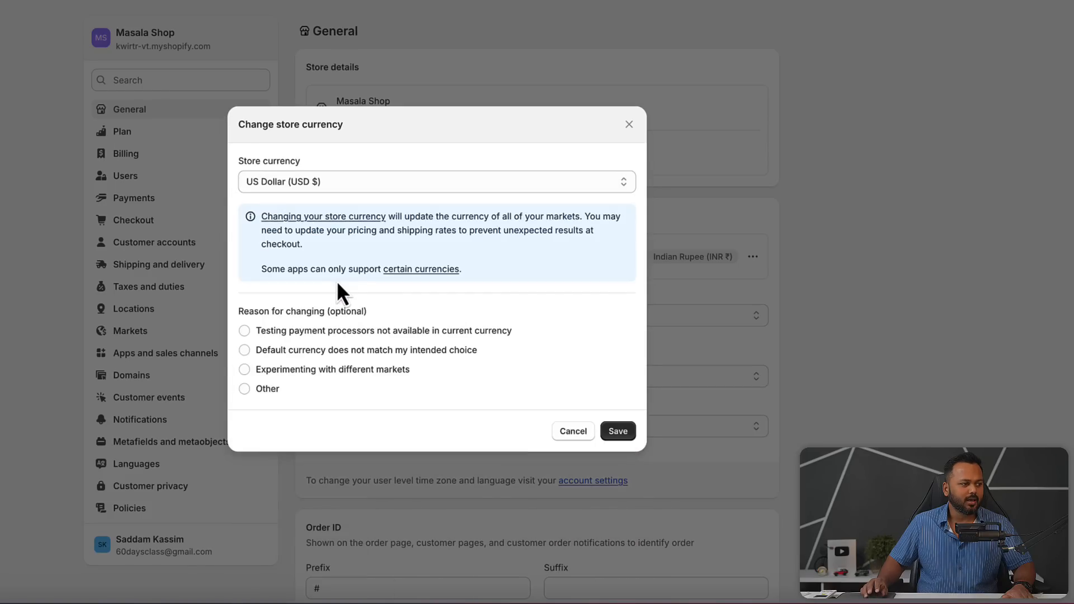
click(337, 185)
click(318, 234)
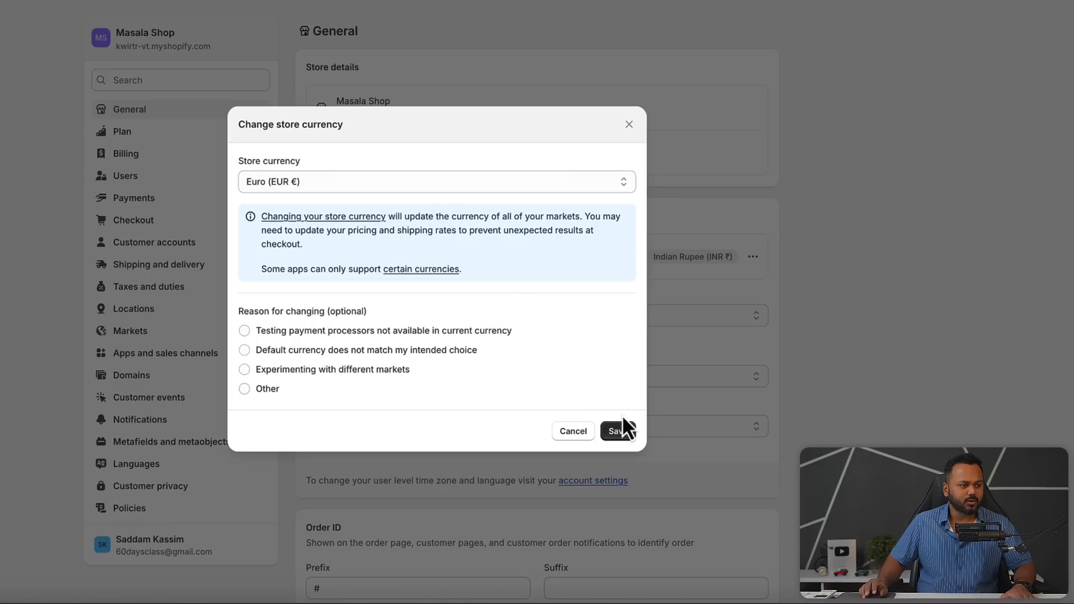
click(576, 433)
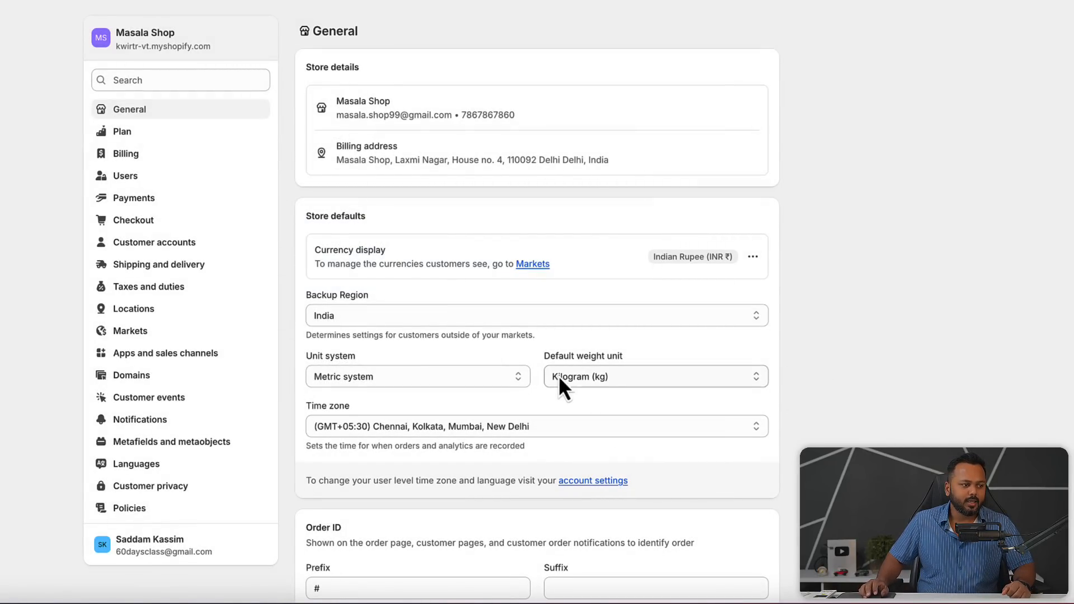
Step: Switch the store's default weight unit to Gram (g) and back to Kilogram (kg)
click(677, 378)
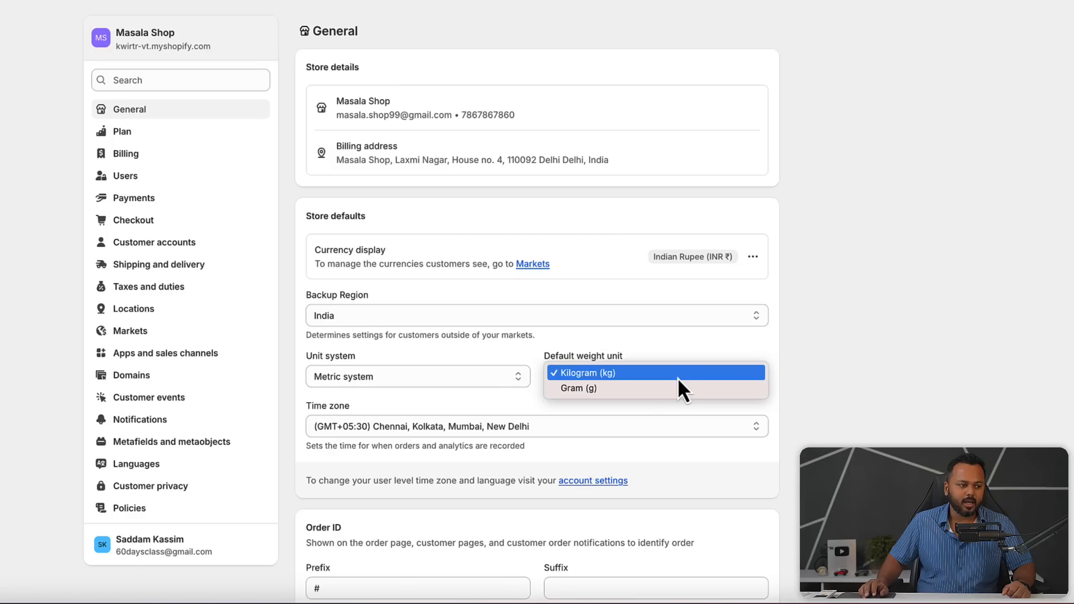
click(612, 393)
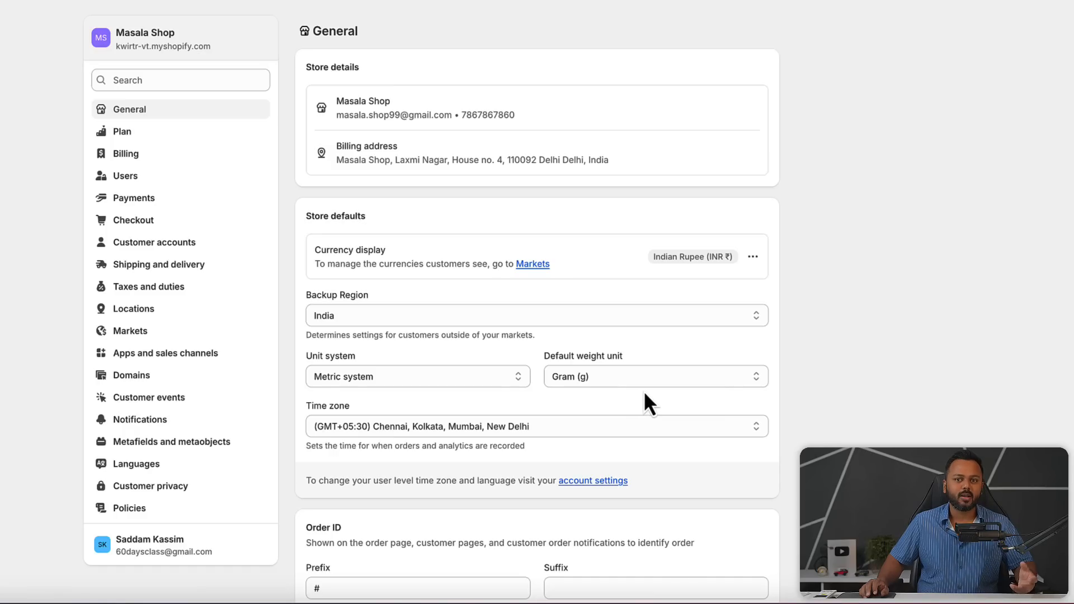
click(598, 379)
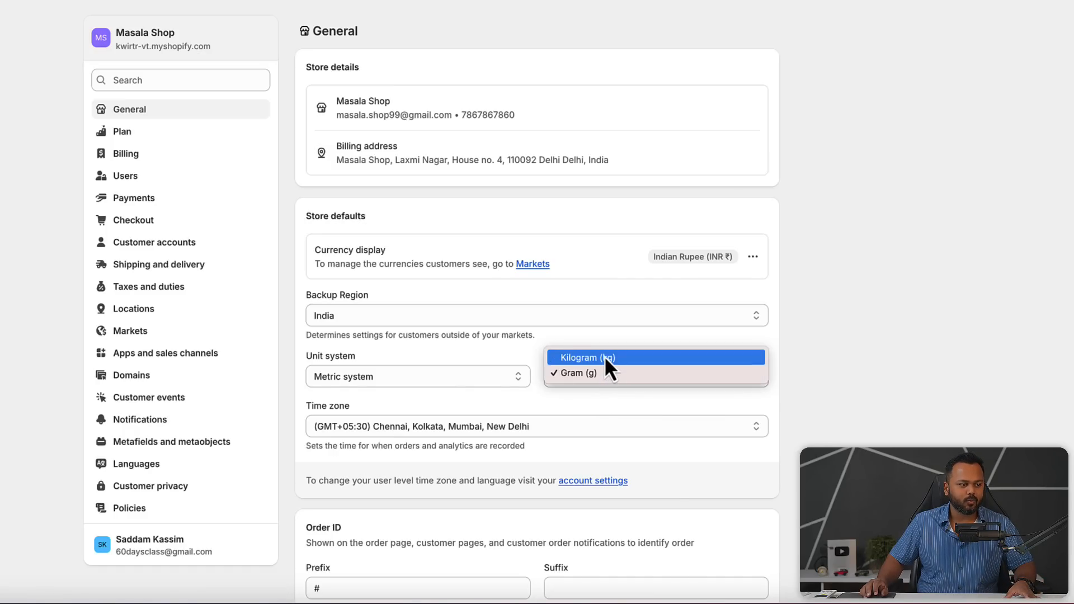
click(604, 356)
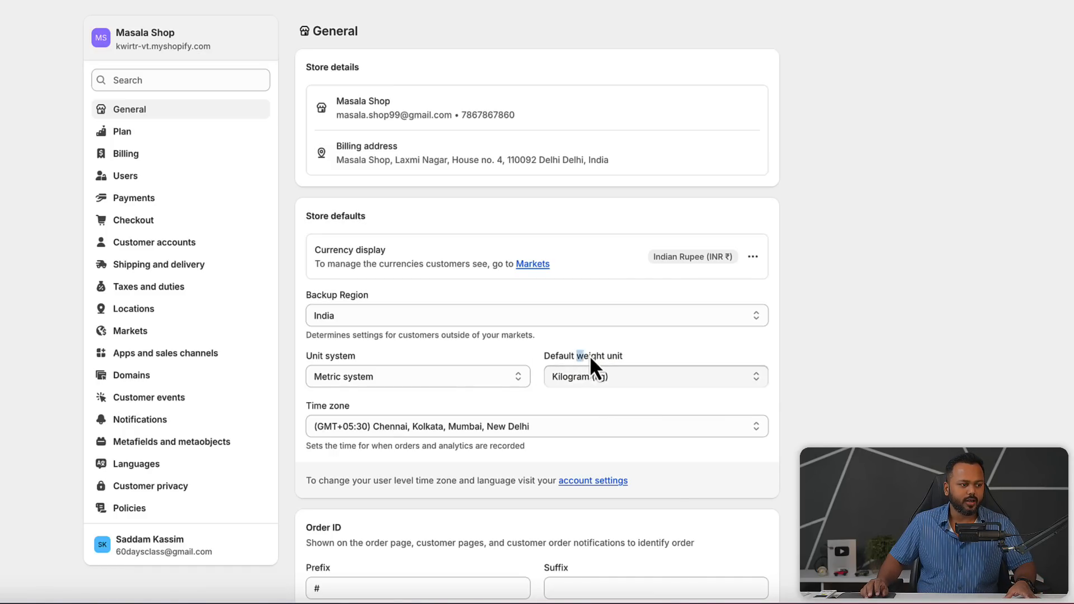
drag(577, 356, 627, 356)
click(658, 354)
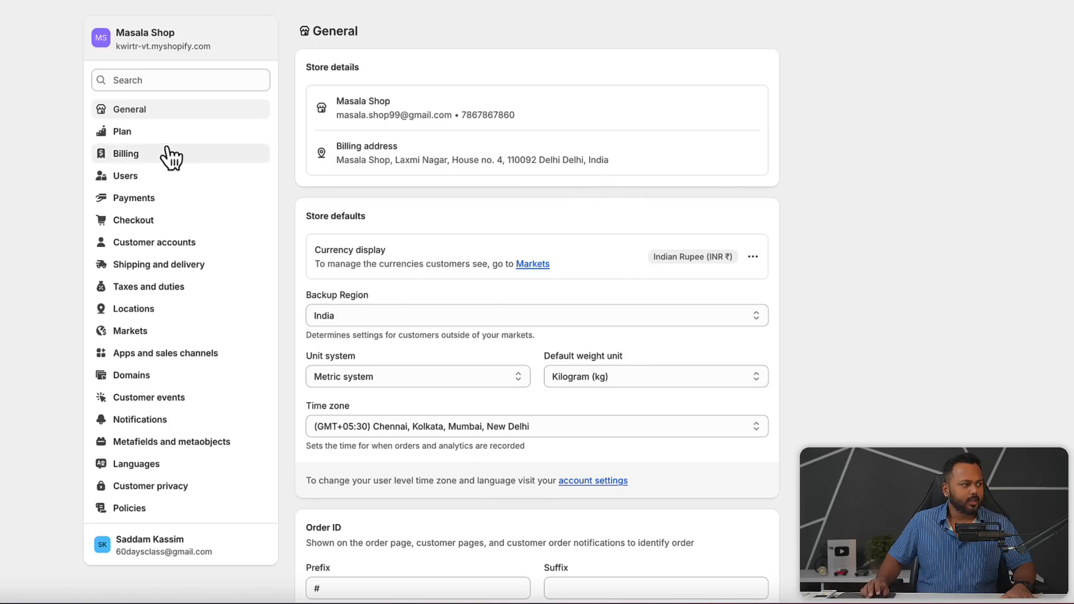
Step: Review the store's subscription plan details, checking the plan name and its monthly price
click(136, 131)
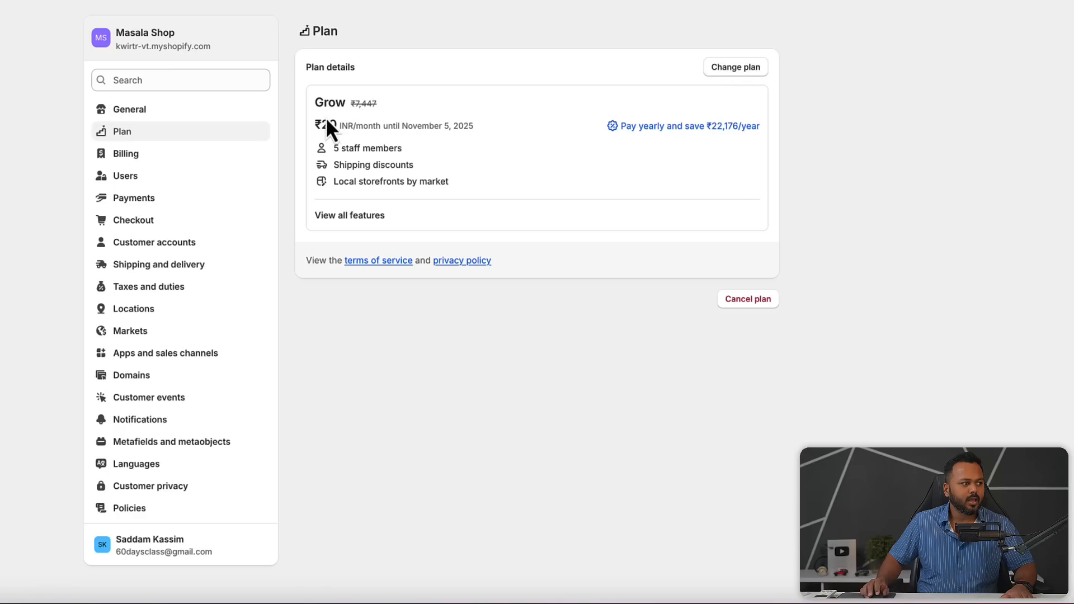
drag(314, 103, 344, 102)
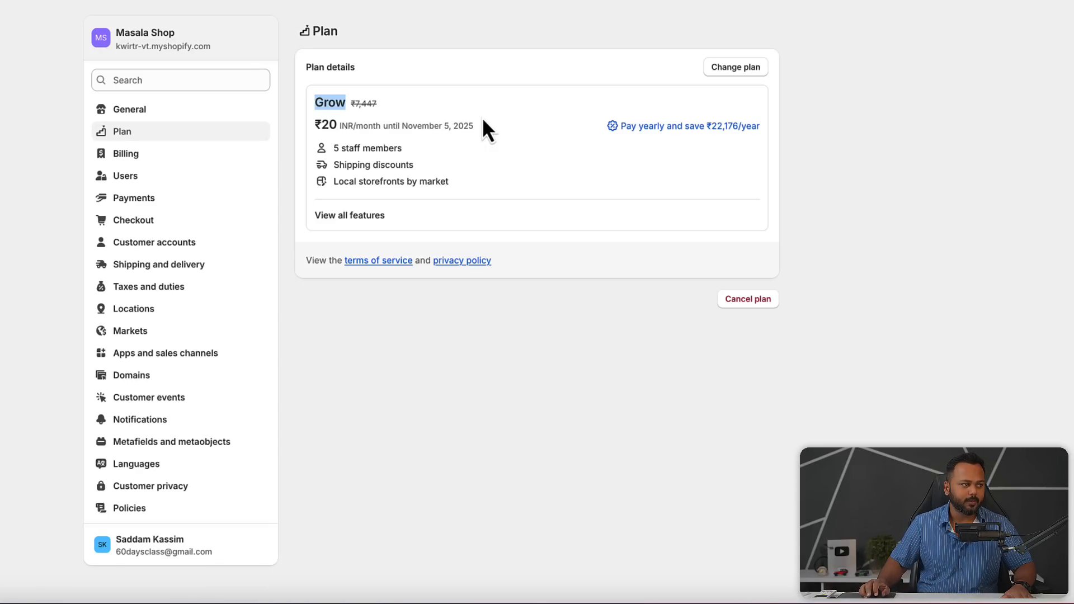
click(315, 122)
drag(315, 122, 350, 123)
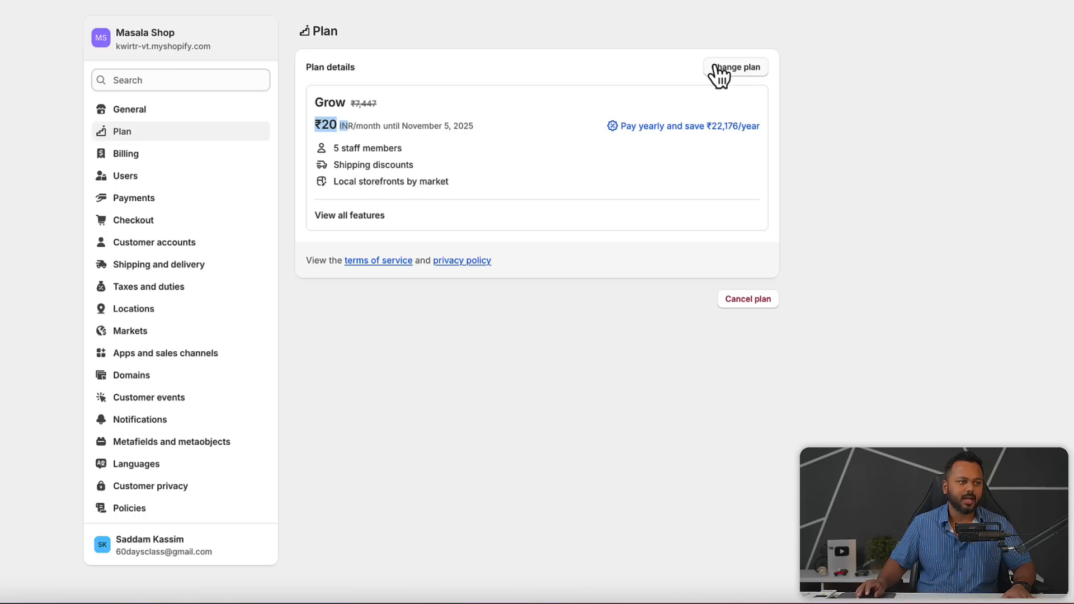
Step: In the payment settings, search the available payment providers for "raz" and "cca", and return to the payments overview
click(138, 202)
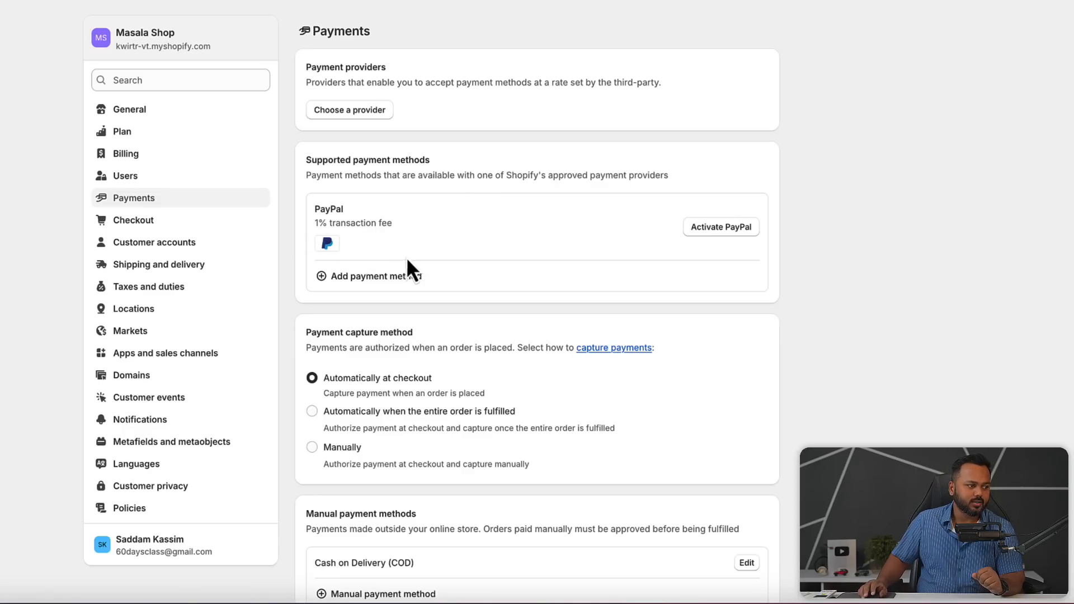
click(369, 287)
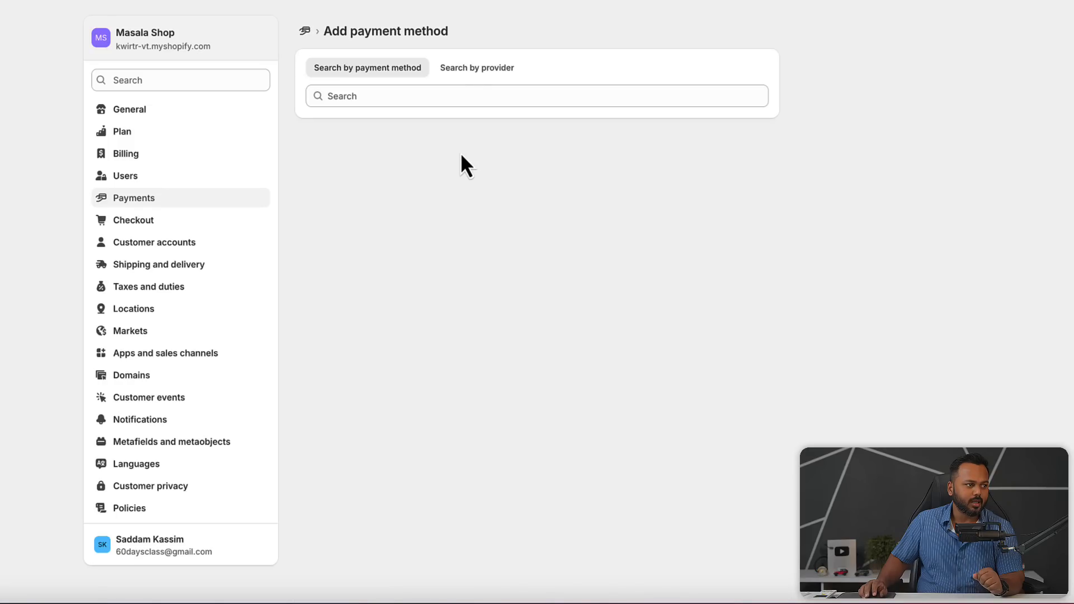
click(480, 72)
click(445, 96)
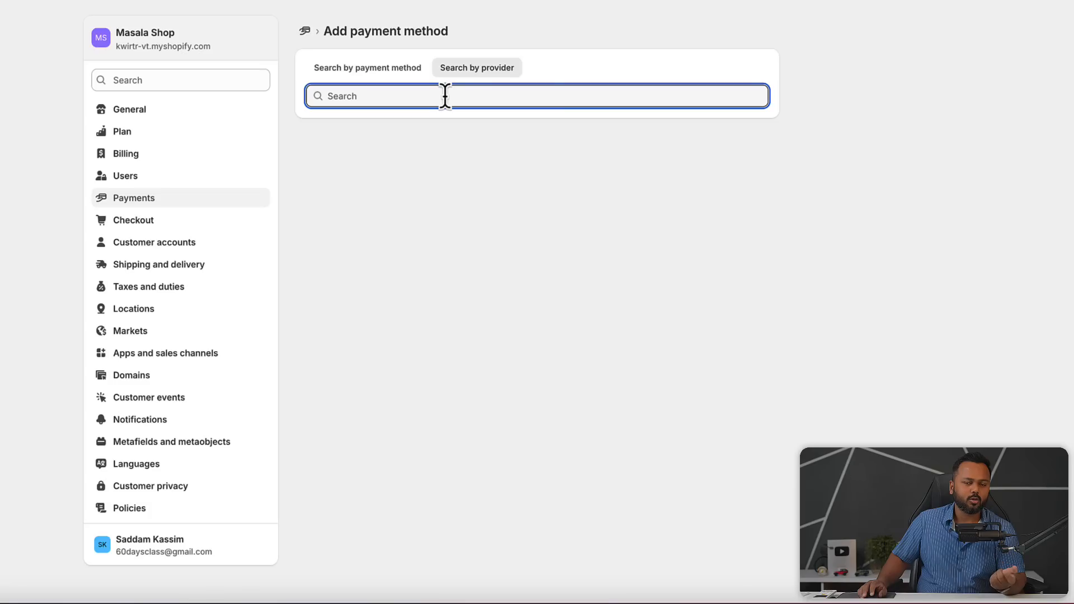
text(raz)
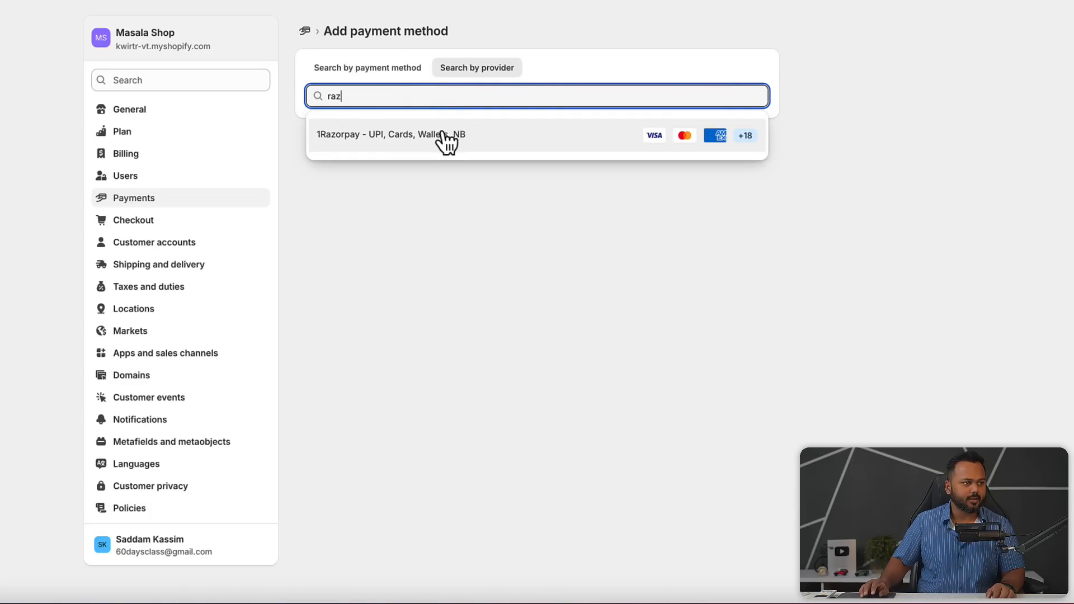
drag(422, 97, 314, 89)
text(cca)
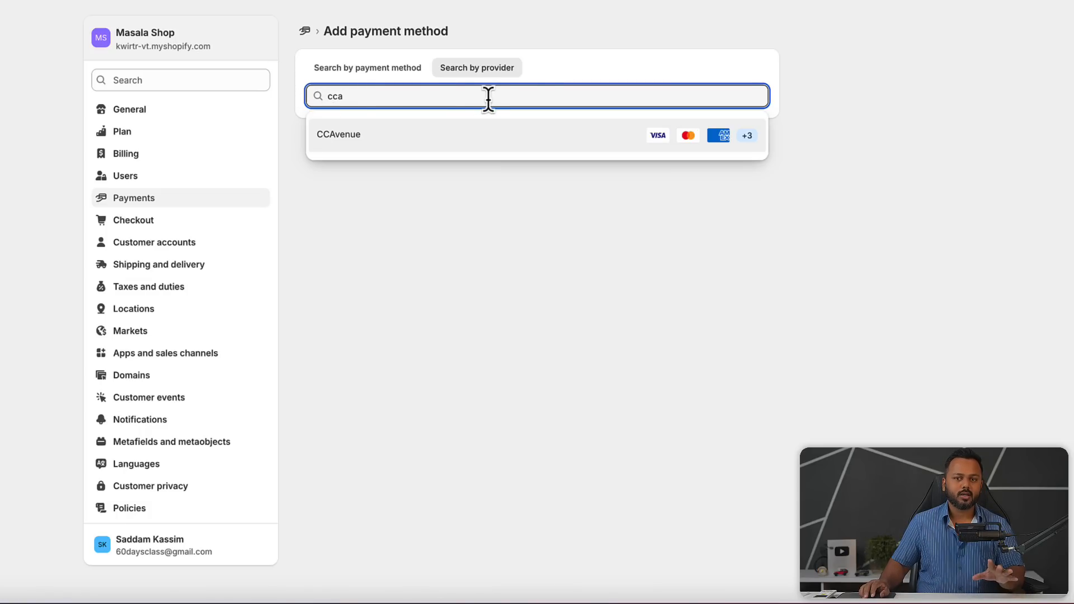
click(304, 32)
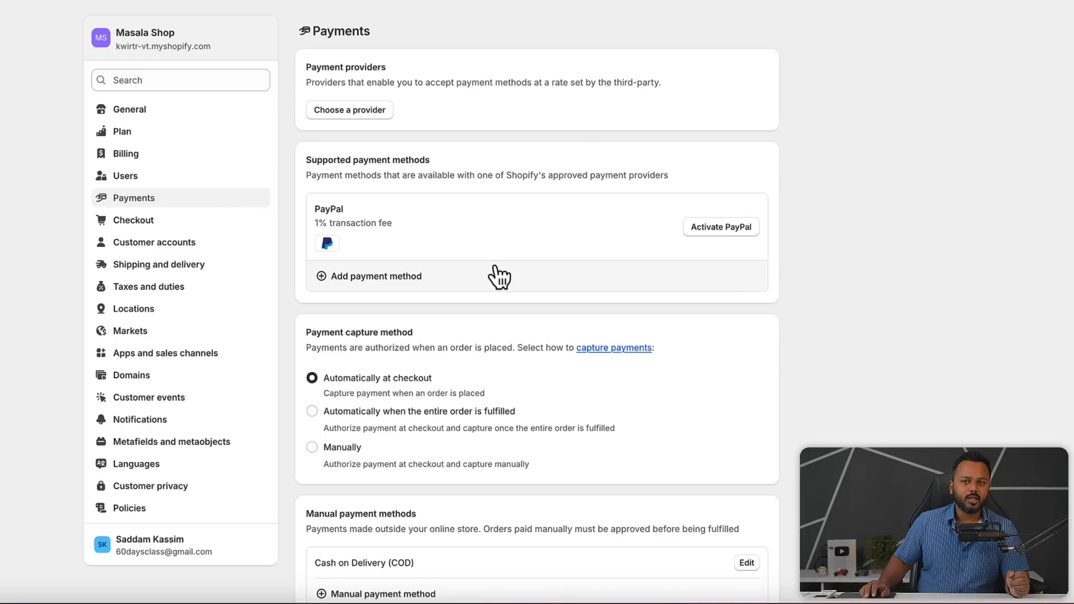
Step: Deactivate the Cash on Delivery (COD) manual payment method and dismiss the notification
scroll(499, 276, down, 3)
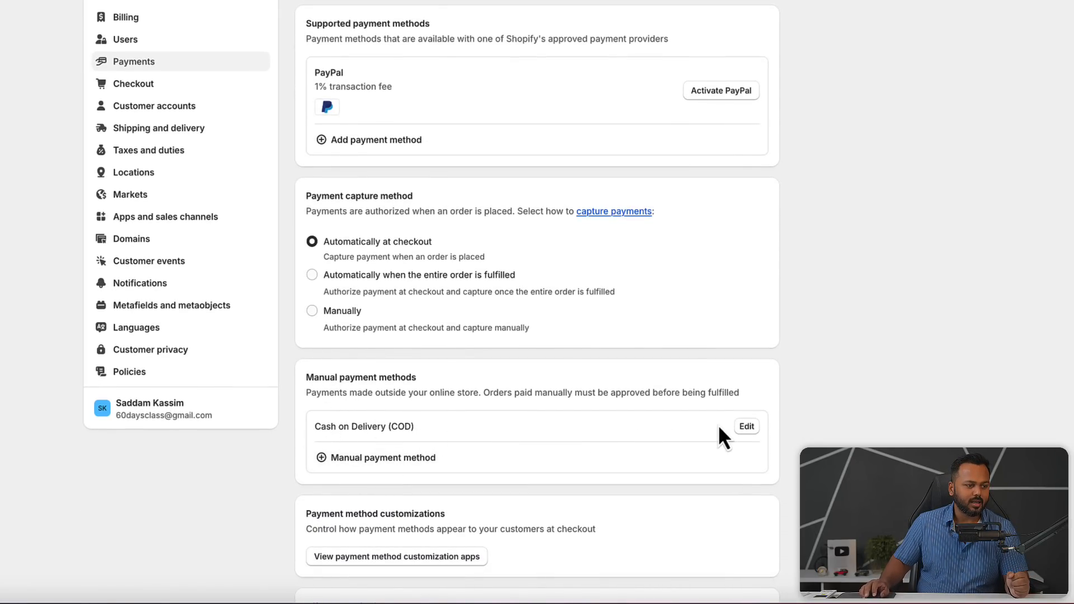
click(746, 426)
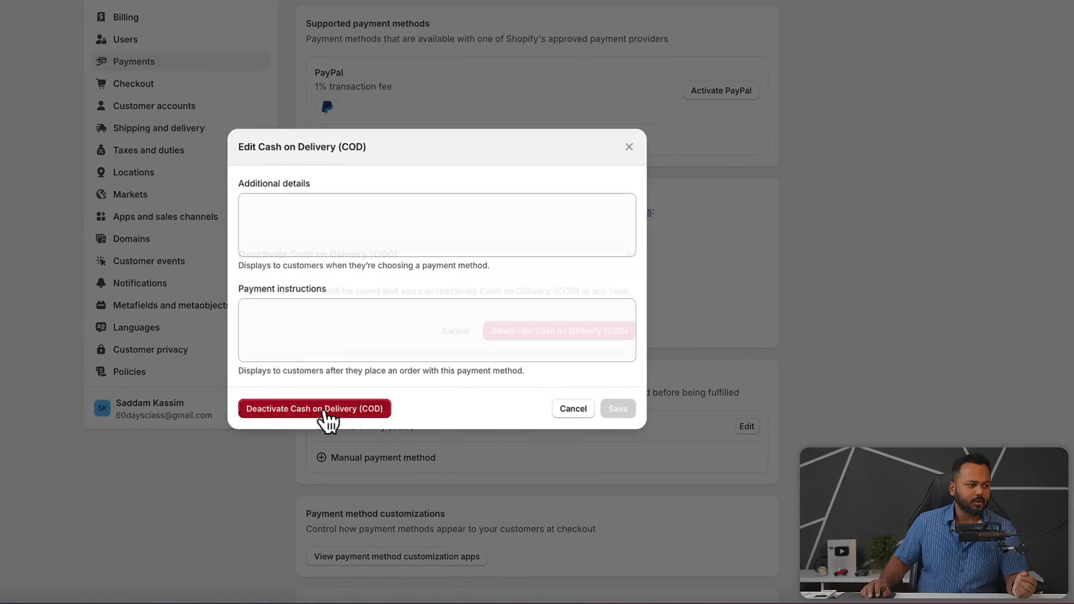
click(326, 413)
click(574, 322)
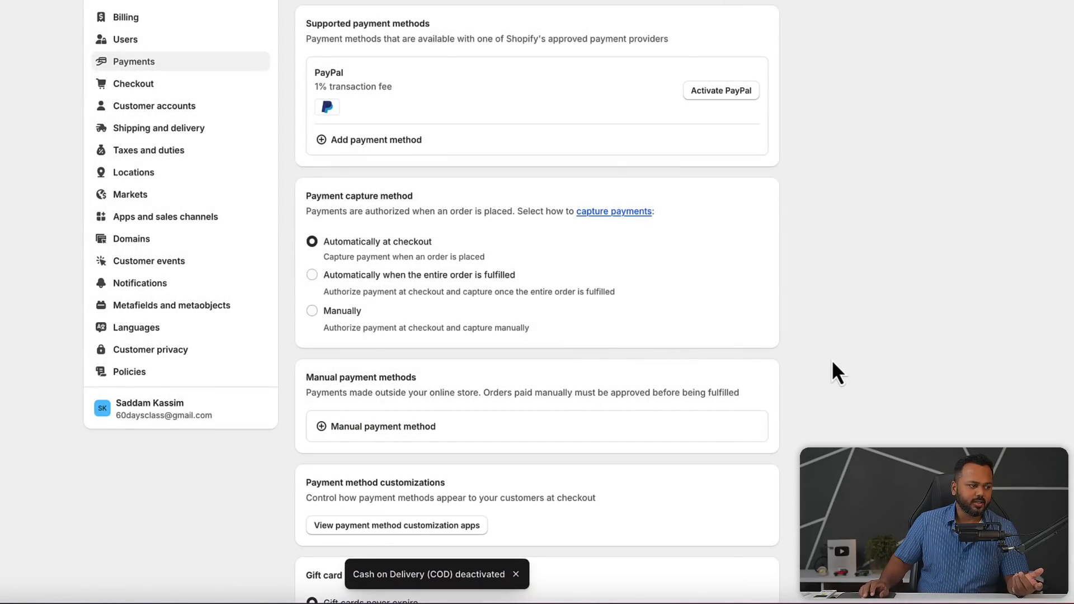
scroll(690, 350, up, 3)
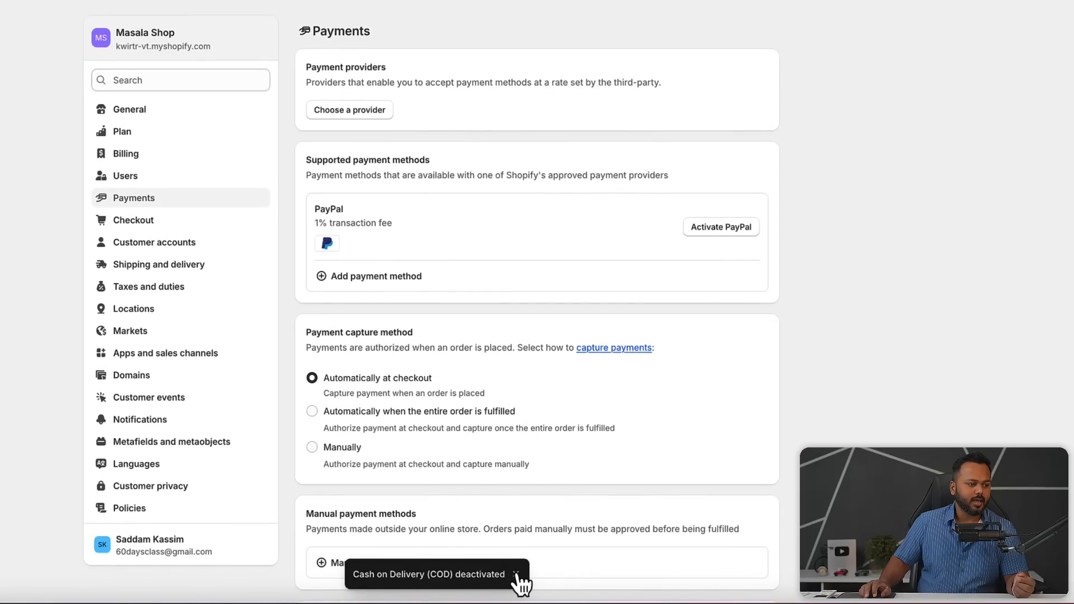
click(515, 575)
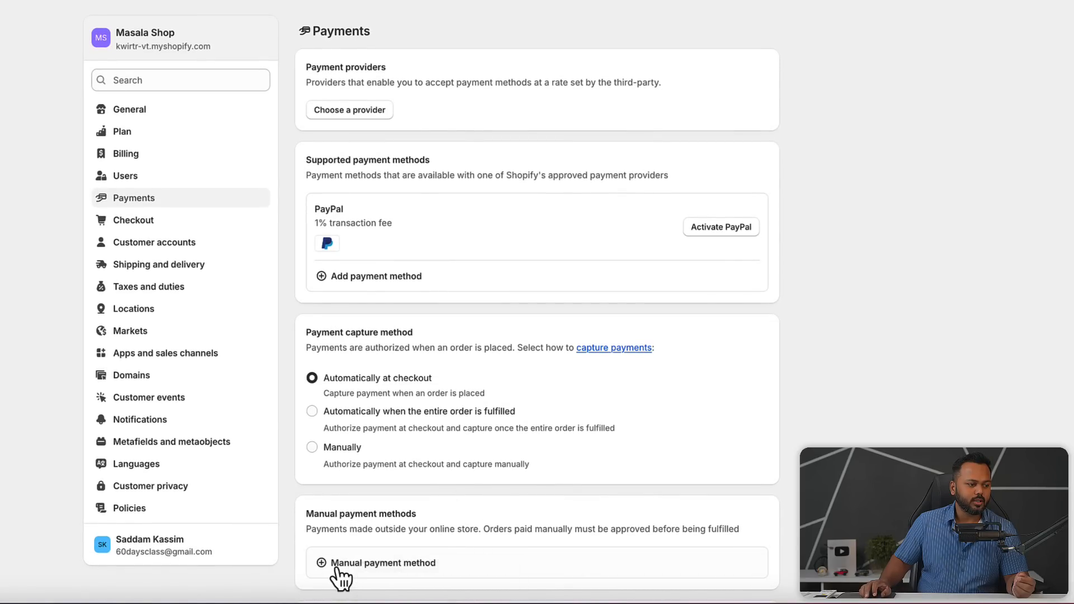
Step: Reactivate Cash on Delivery (COD) as a manual payment method, leaving the additional details and payment instructions empty
click(371, 567)
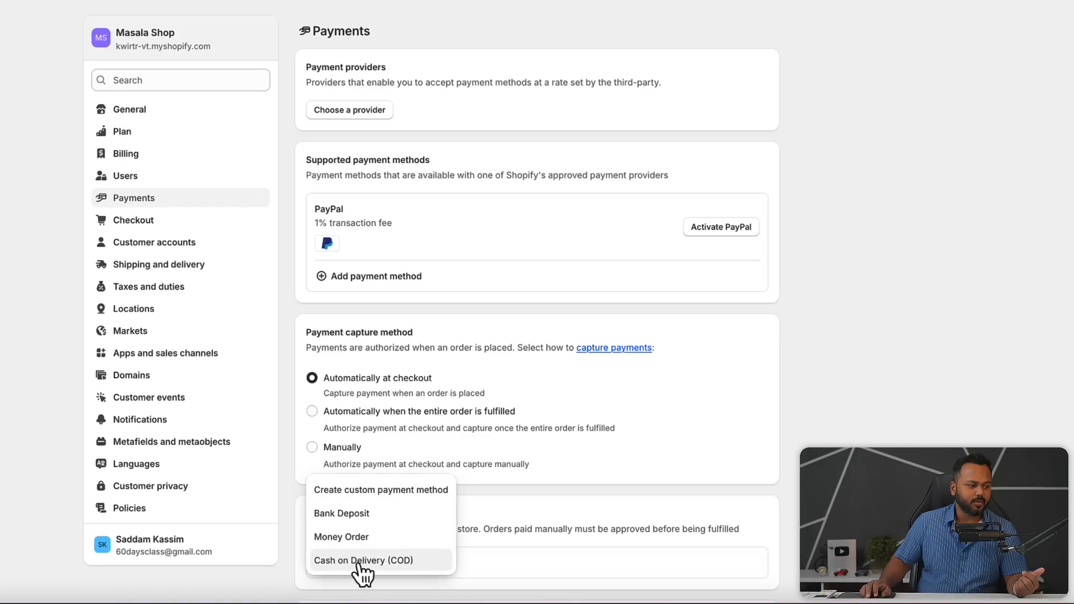
click(414, 561)
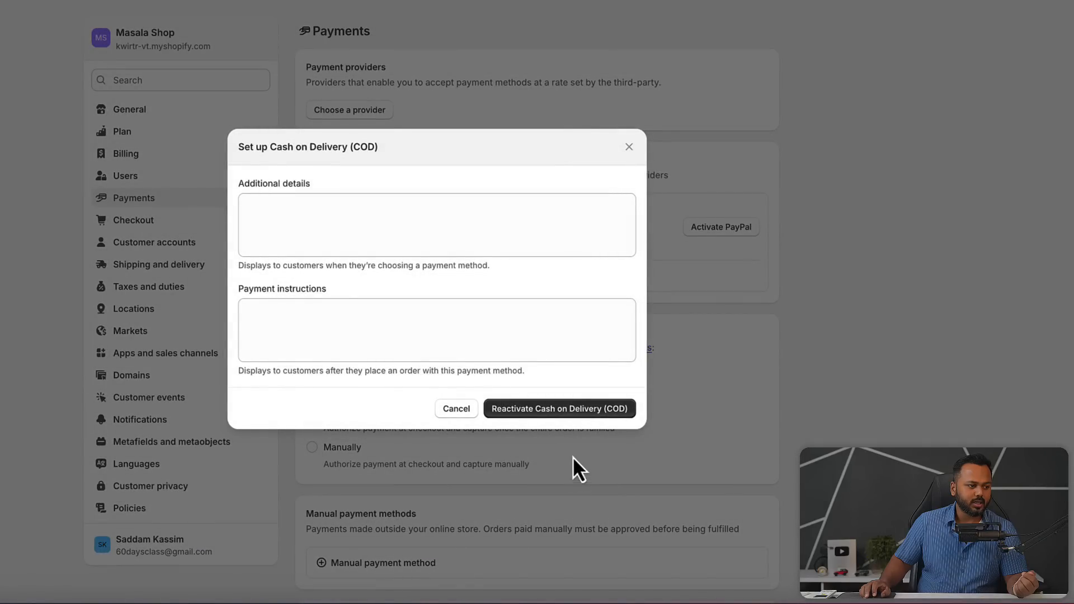
click(559, 409)
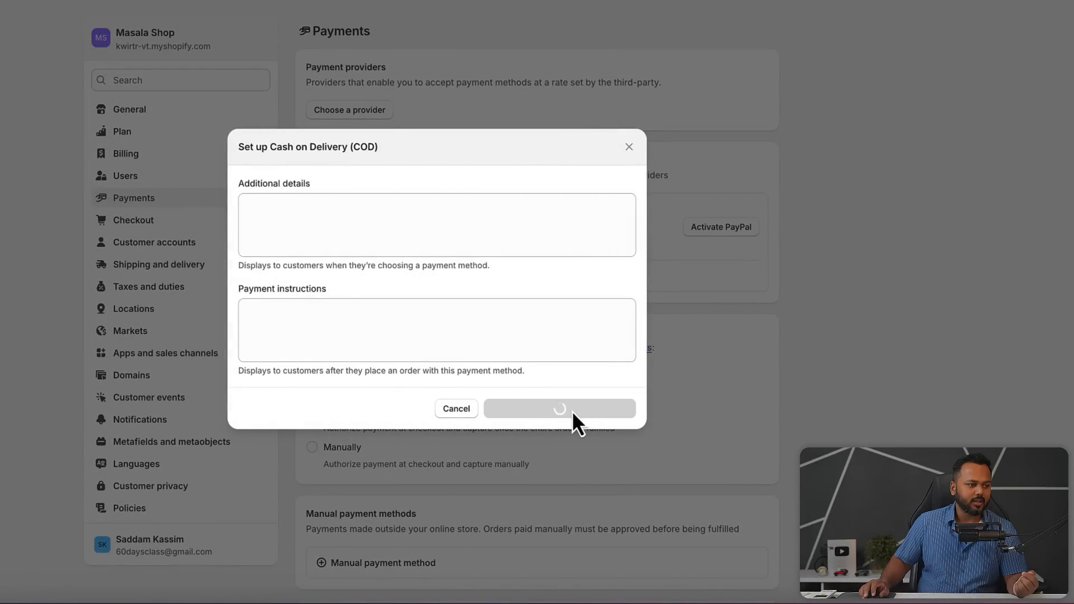
Step: From the checkout settings, open the live My Store configuration for customization
scroll(603, 521, down, 5)
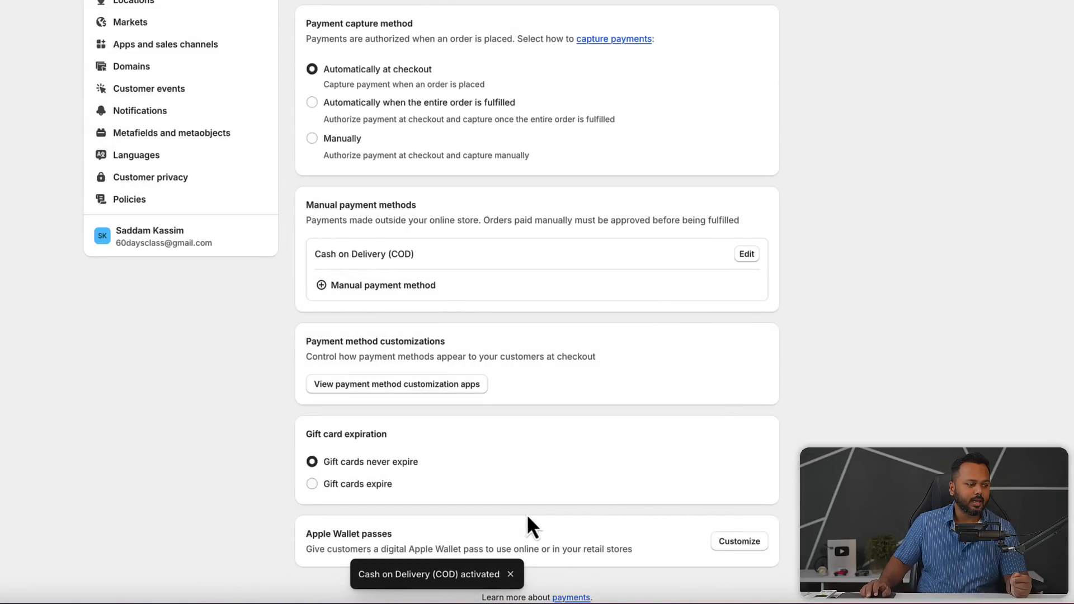
scroll(526, 303, up, 5)
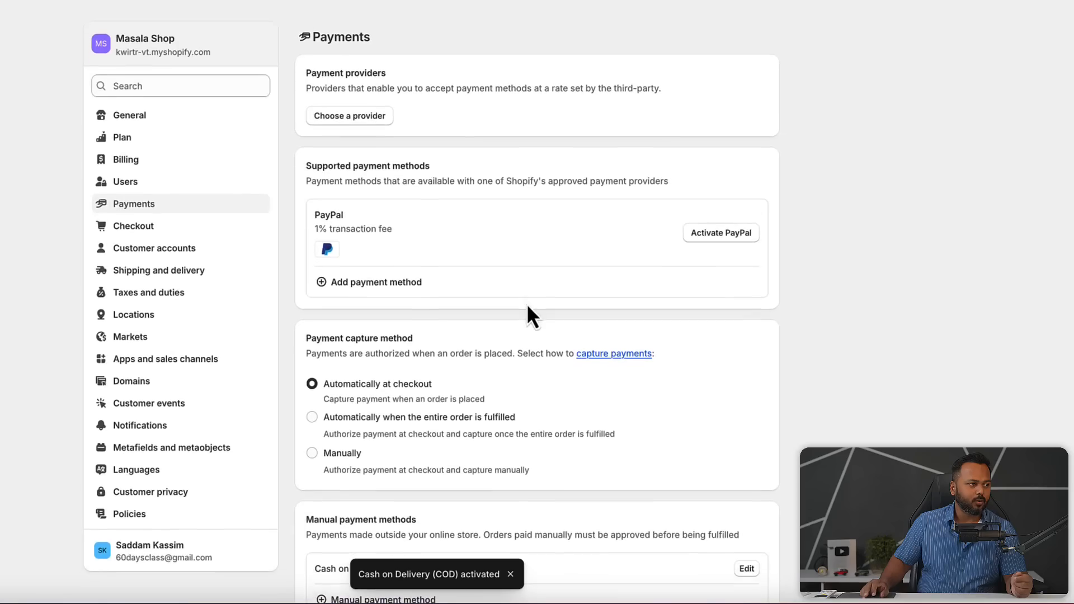
click(166, 225)
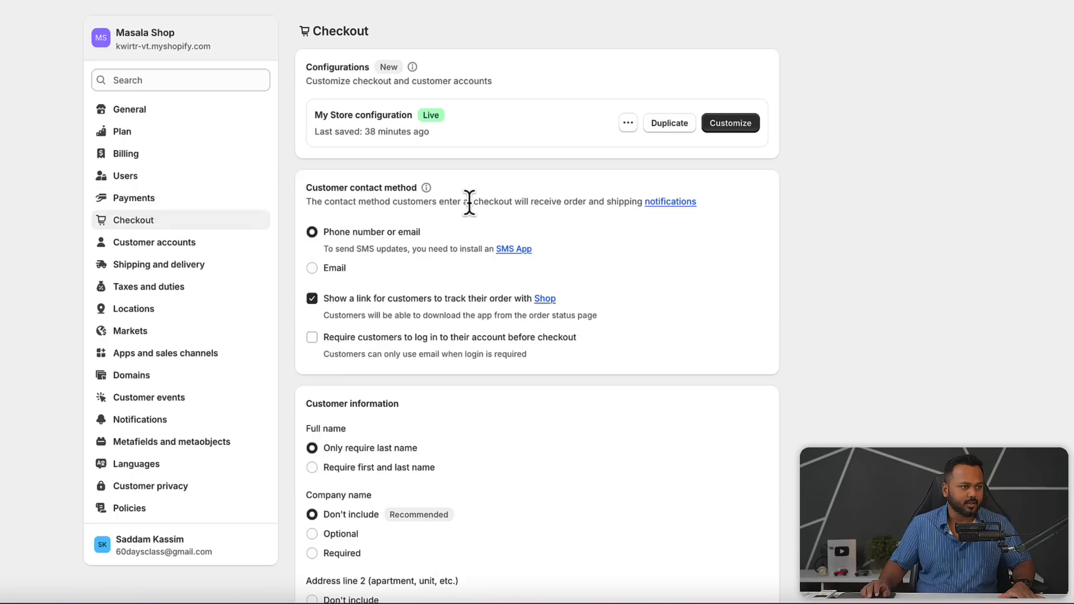
drag(313, 115, 403, 116)
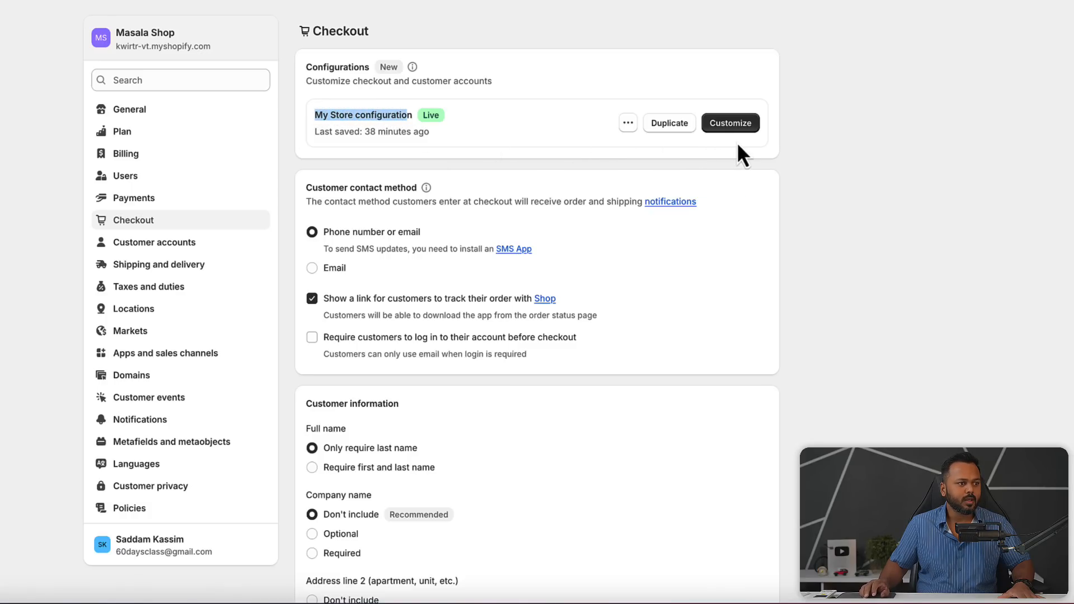
click(739, 125)
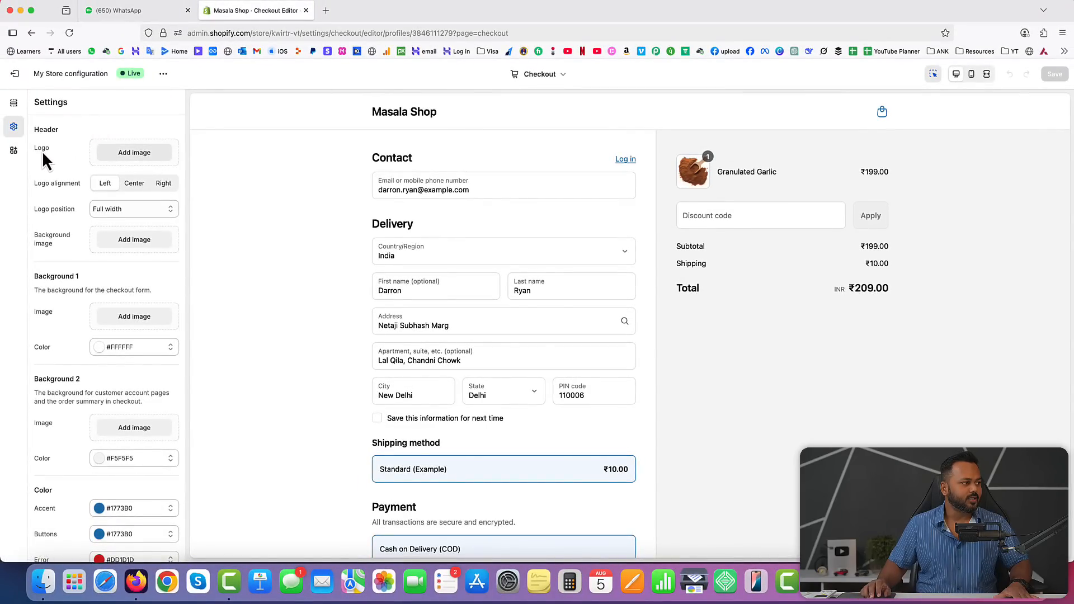
Step: Add the Spices hub logo image to the checkout header, reduce its width, and set the logo alignment to Center
click(134, 160)
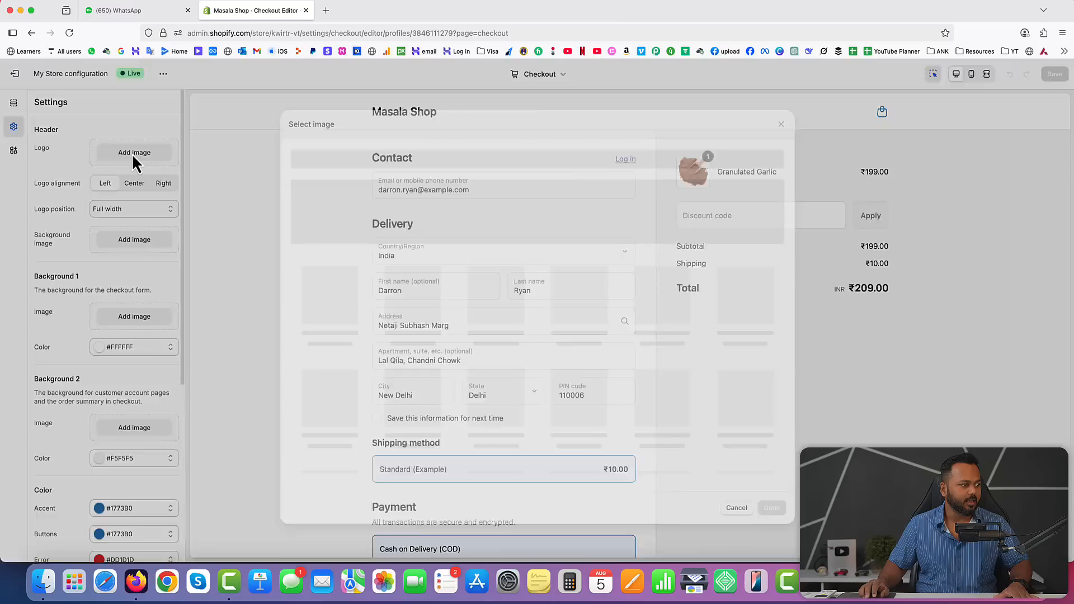
click(335, 330)
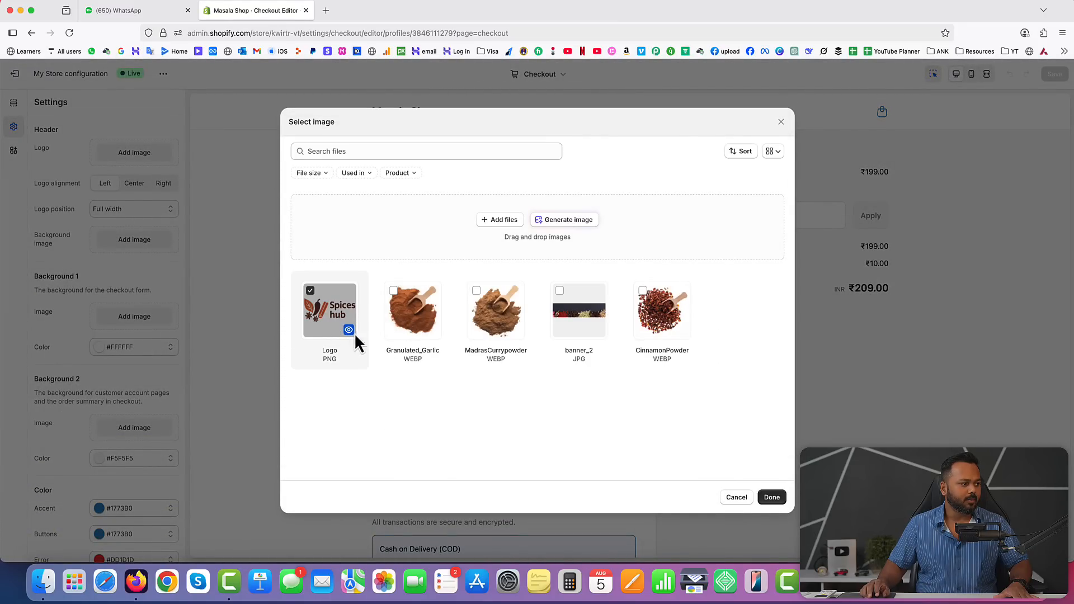
click(771, 497)
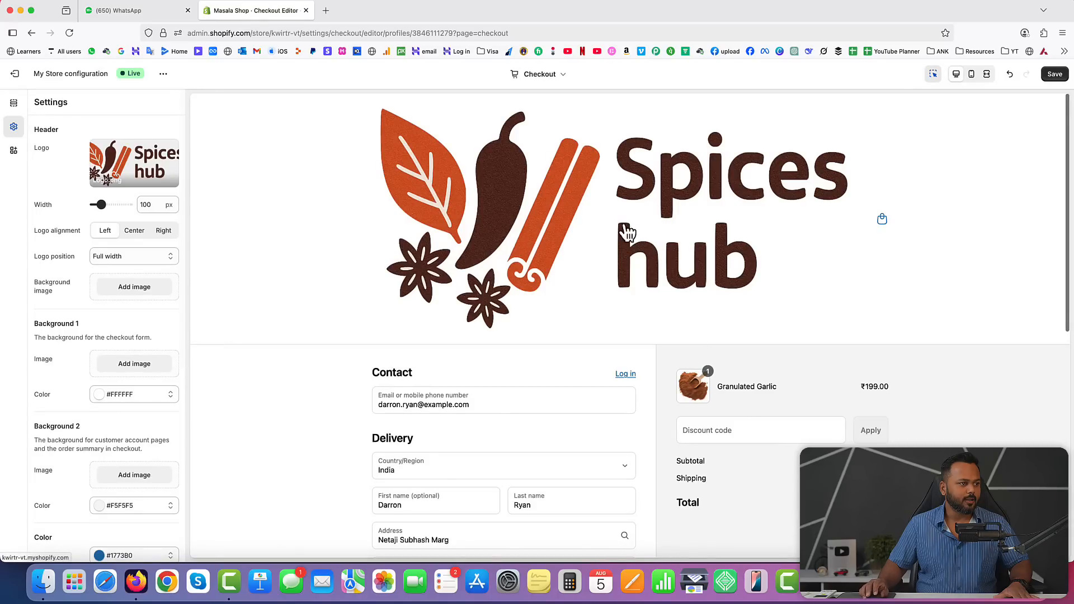
drag(99, 205, 98, 204)
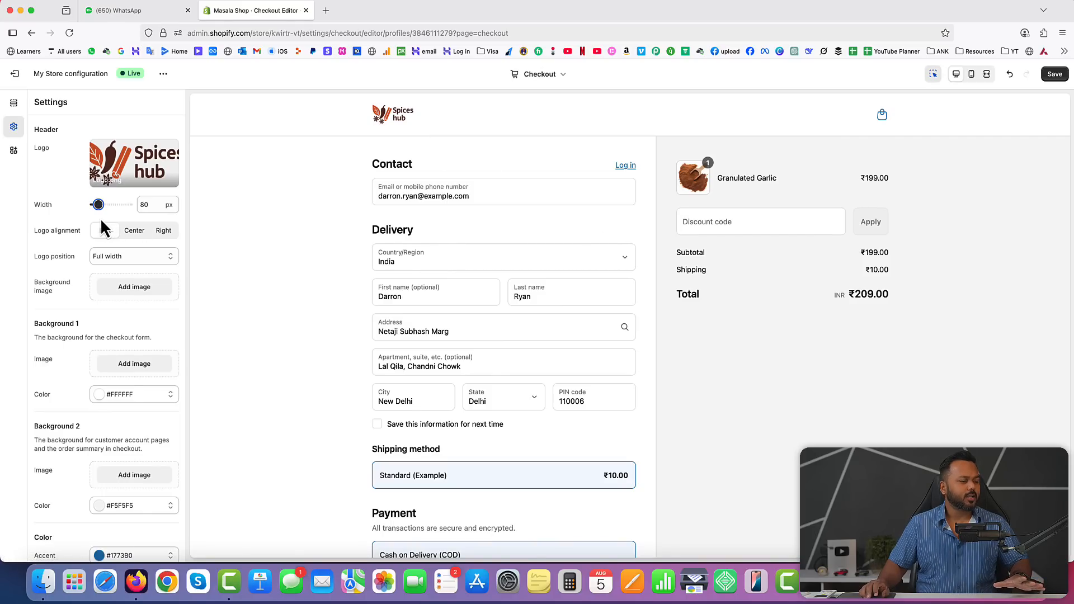
click(135, 232)
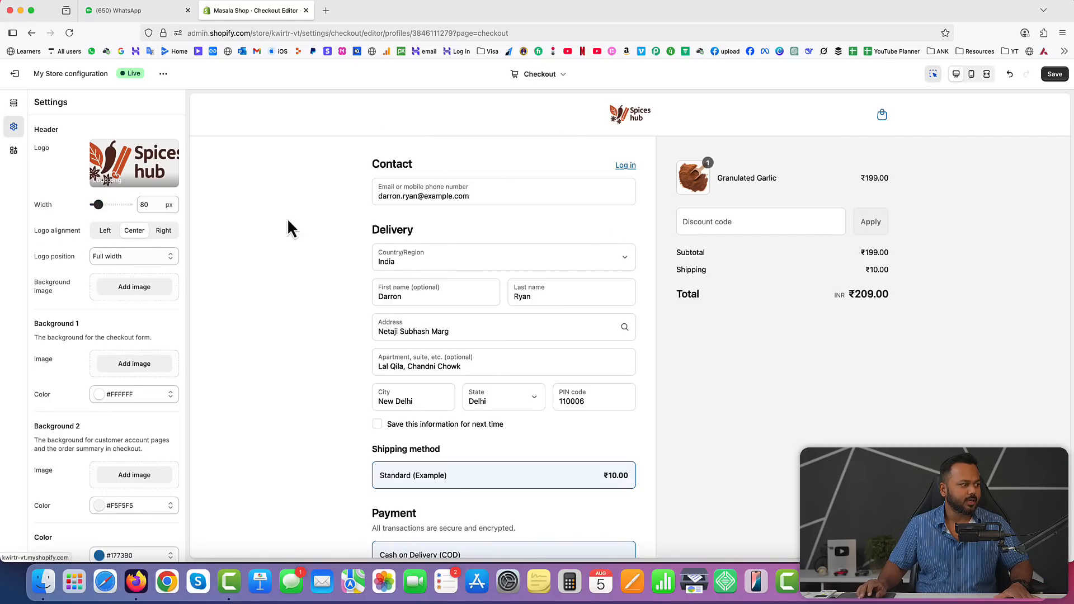
Step: Try the three-page checkout layout, preview its information, shipping and payment pages, and restore the one-page layout
scroll(88, 270, down, 2)
scroll(89, 270, down, 8)
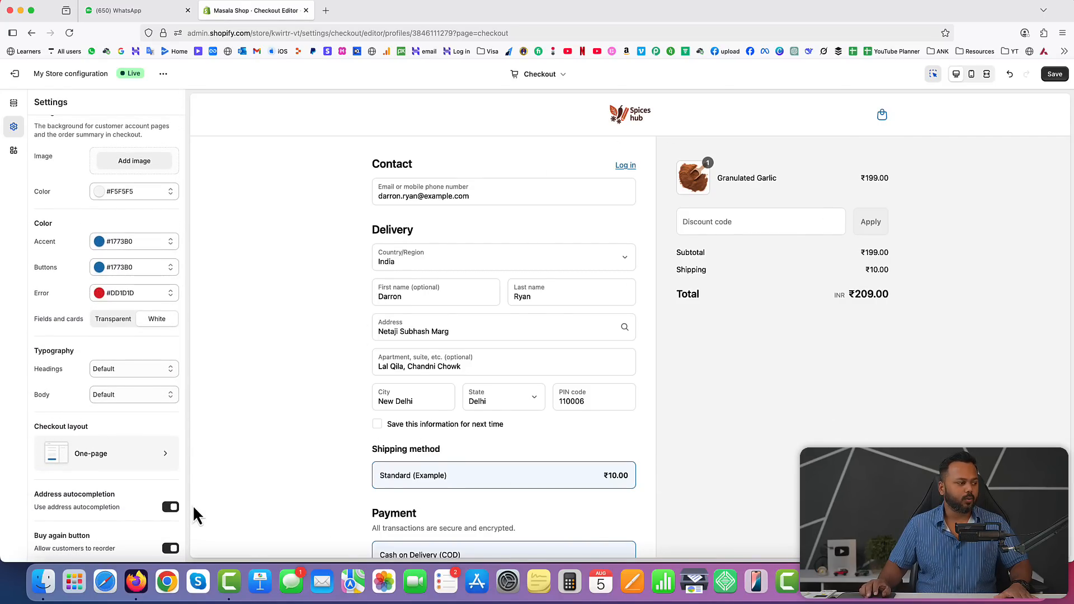
click(152, 459)
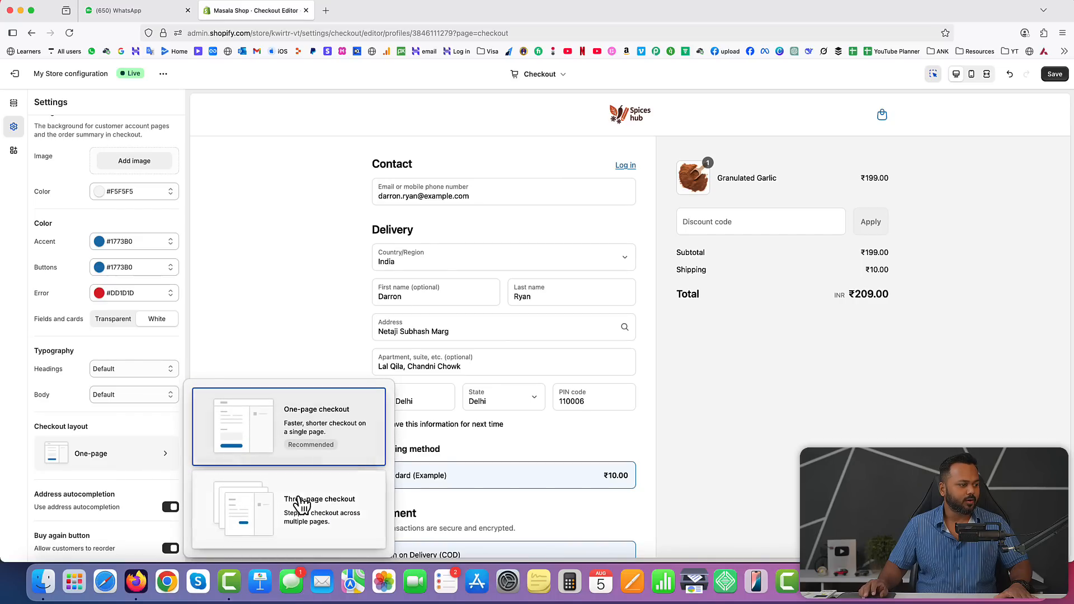
click(278, 510)
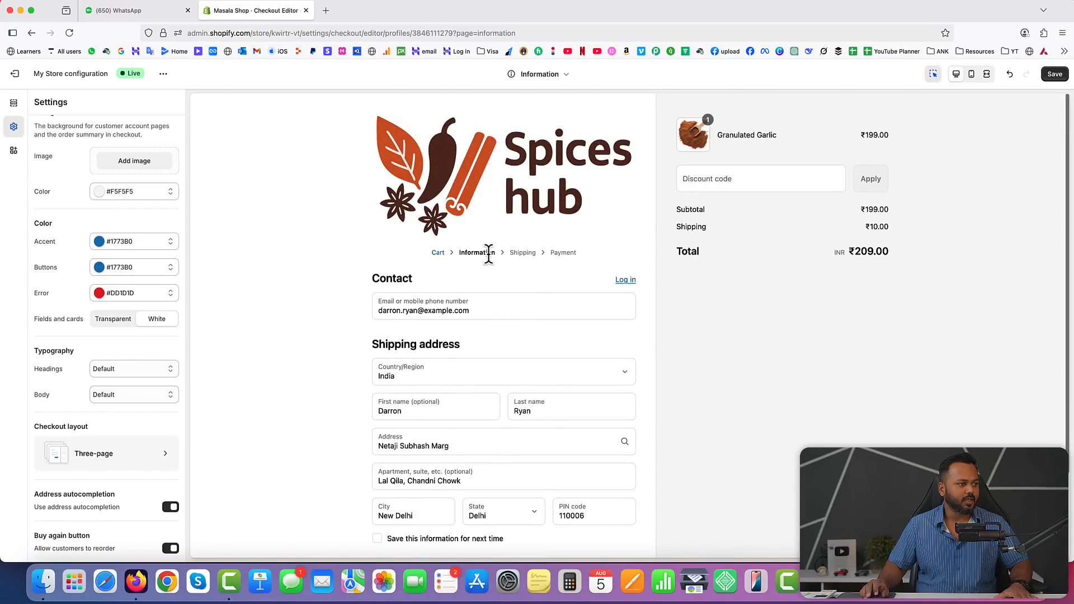
scroll(488, 321, down, 3)
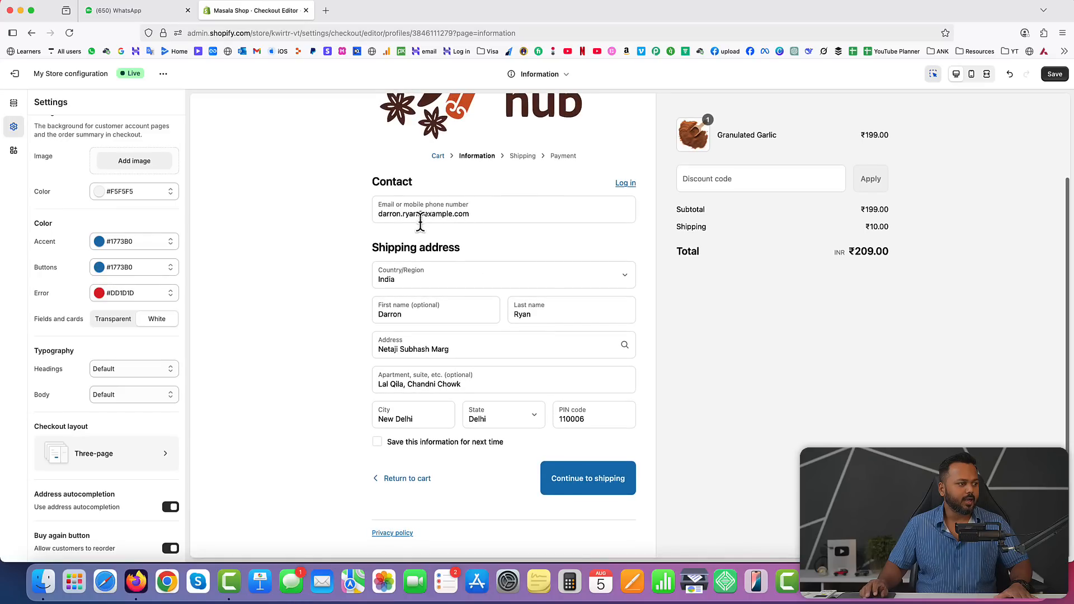
click(584, 490)
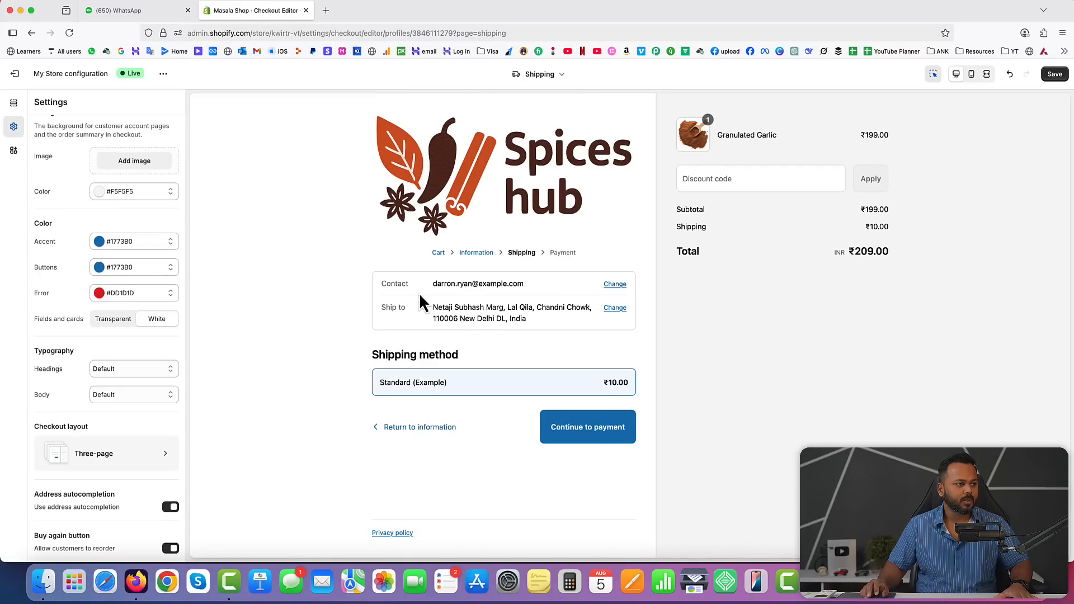
click(579, 429)
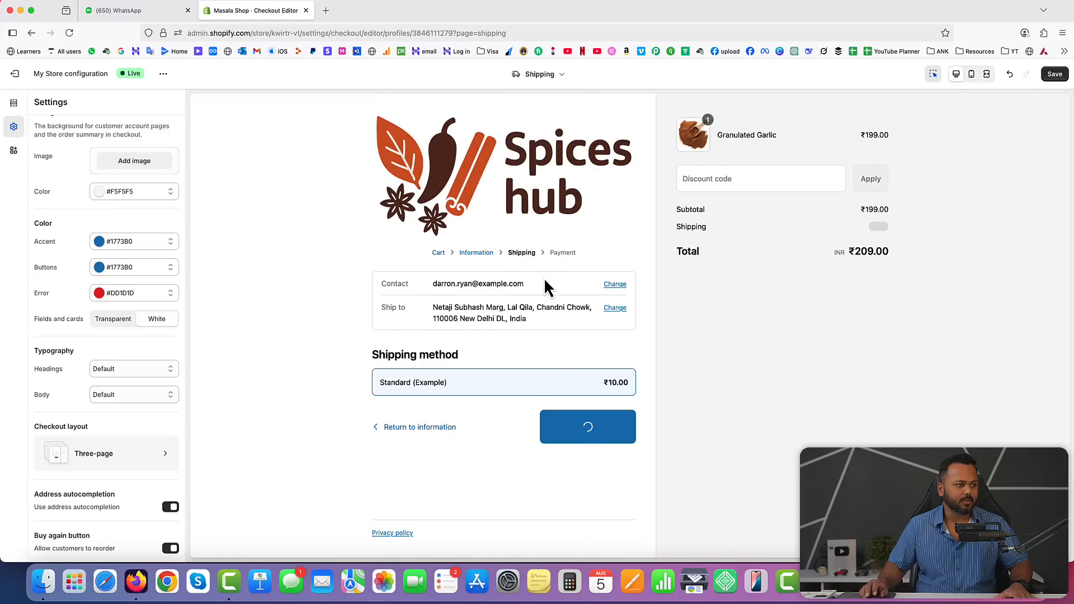
click(133, 461)
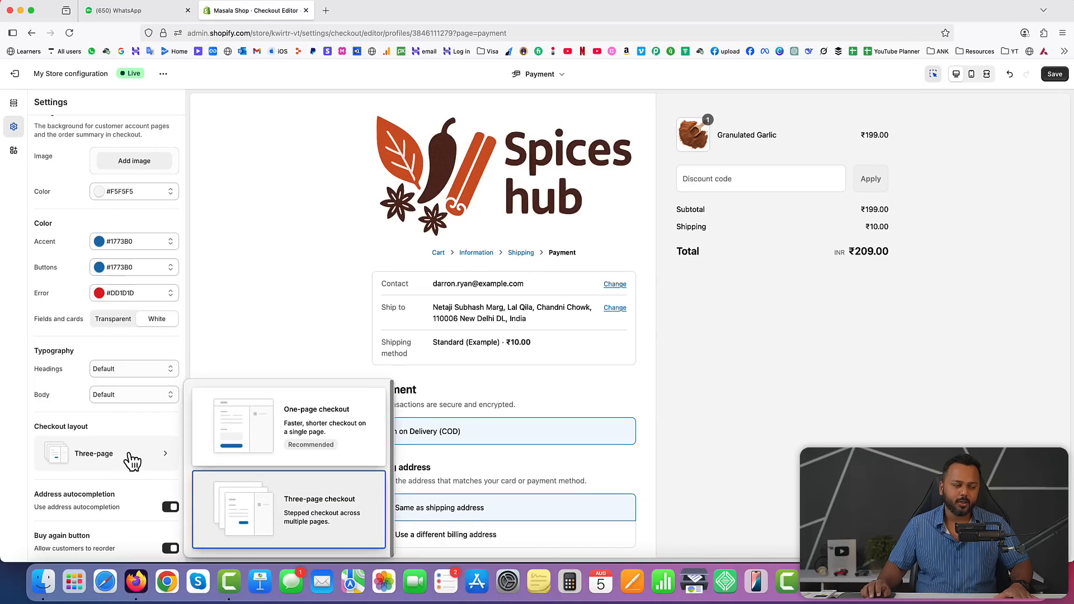
click(305, 424)
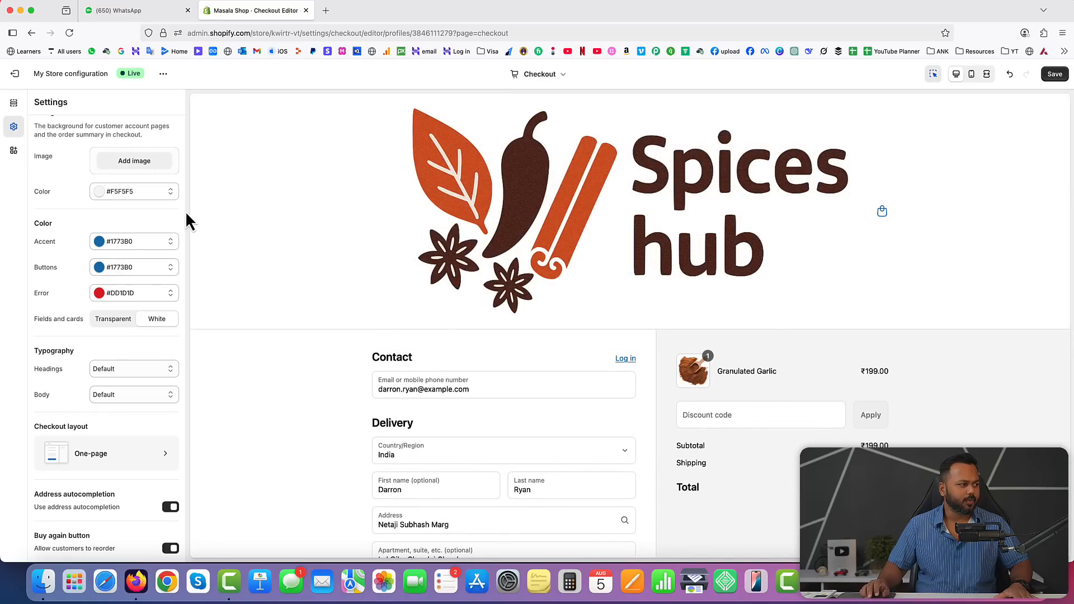
Step: Remove the logo image from the checkout header, save the configuration, and return to the store's checkout settings
scroll(123, 207, up, 8)
drag(106, 205, 99, 208)
click(133, 178)
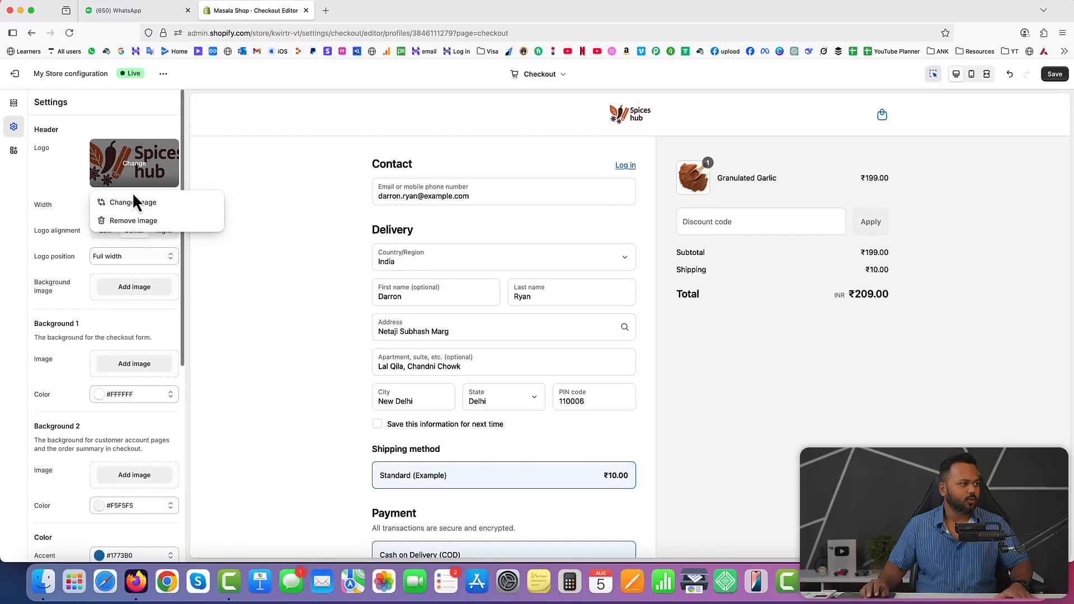
click(134, 220)
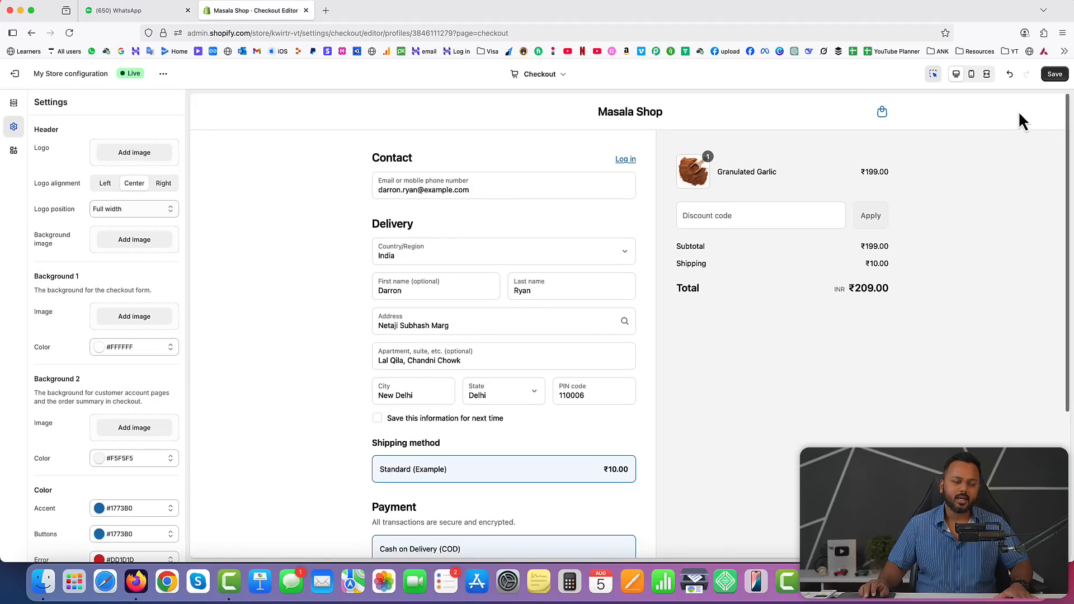
click(1055, 75)
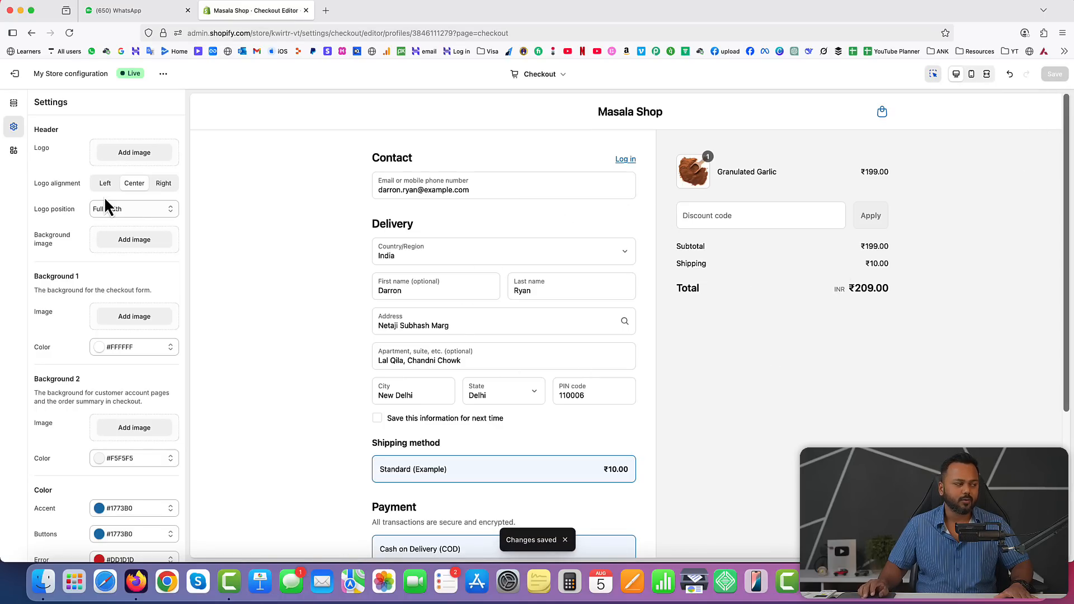
click(23, 83)
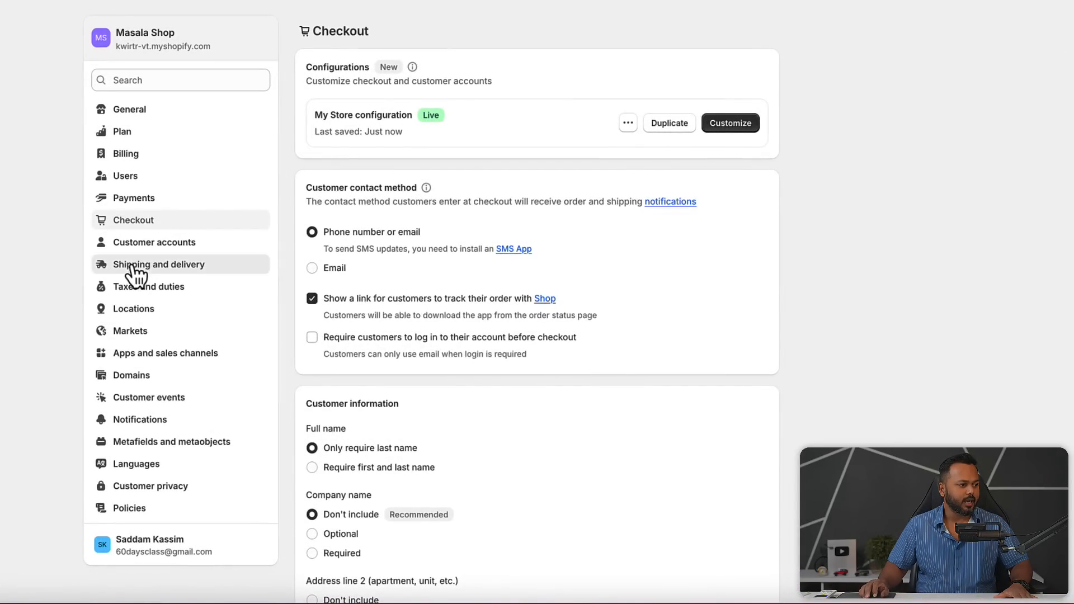
Step: In the general shipping profile, start adding rates for the store location with a zone named India that covers all Indian states
click(132, 265)
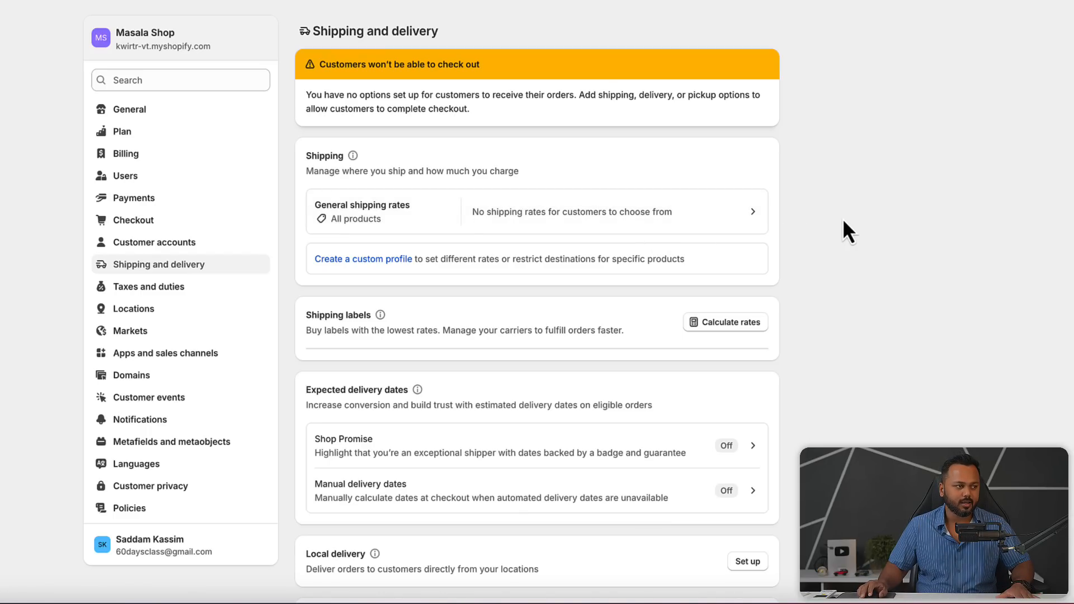
click(752, 211)
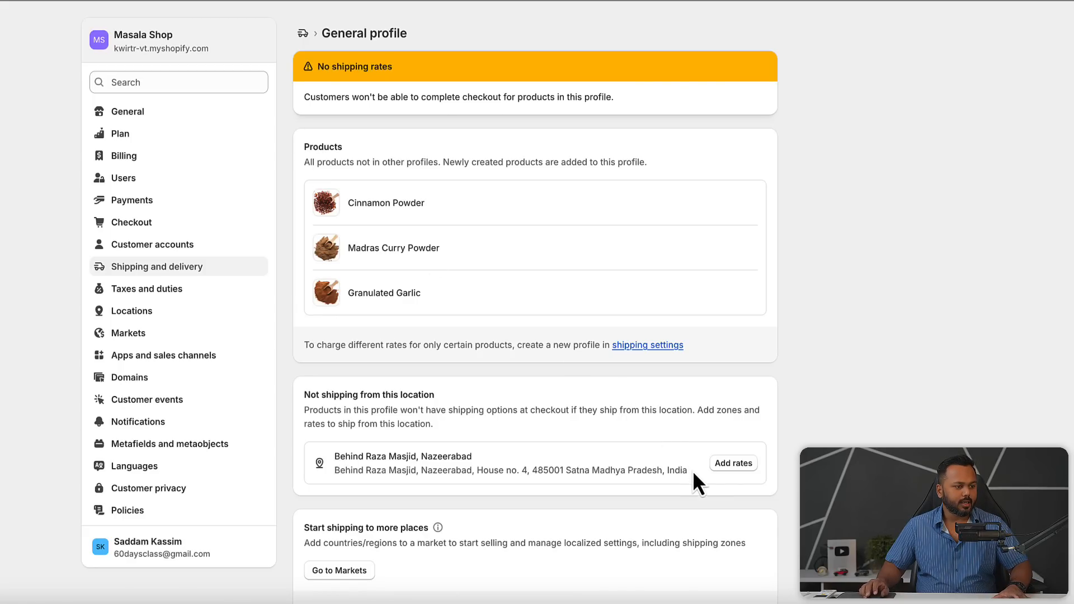
click(733, 466)
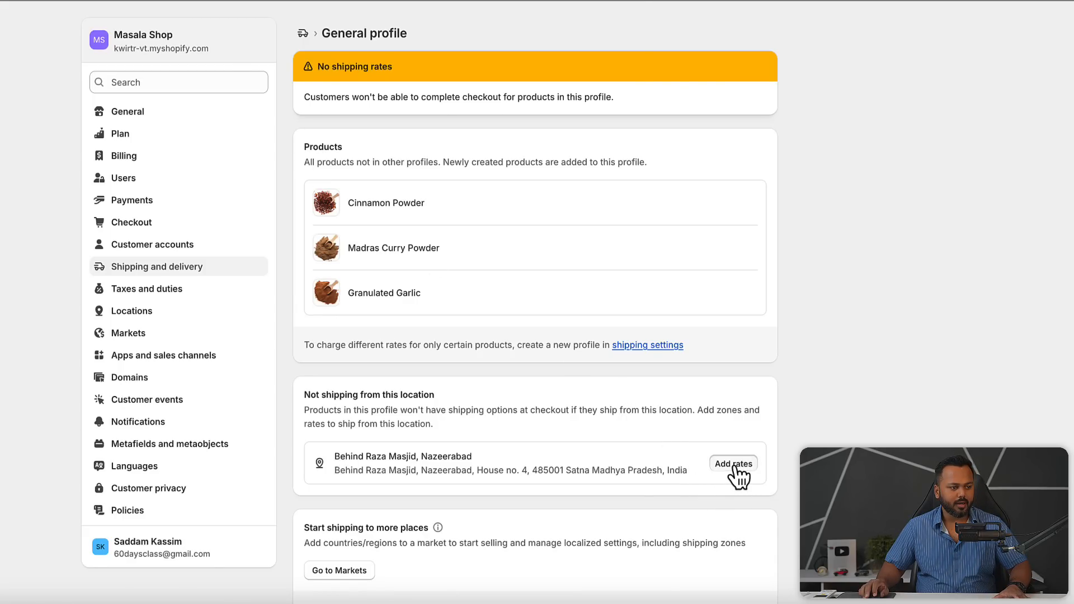
click(283, 53)
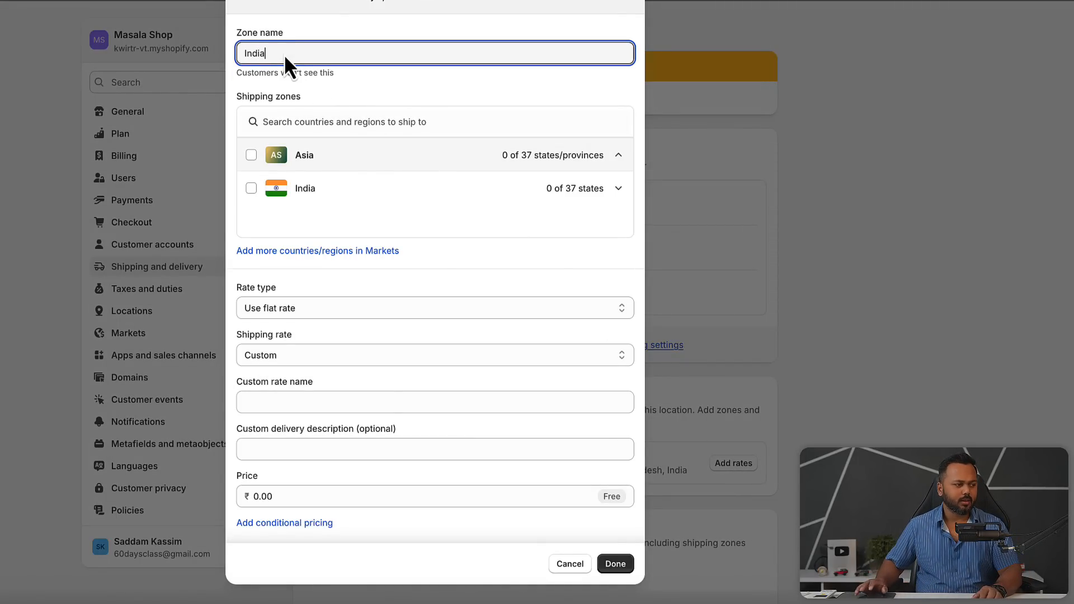
click(250, 188)
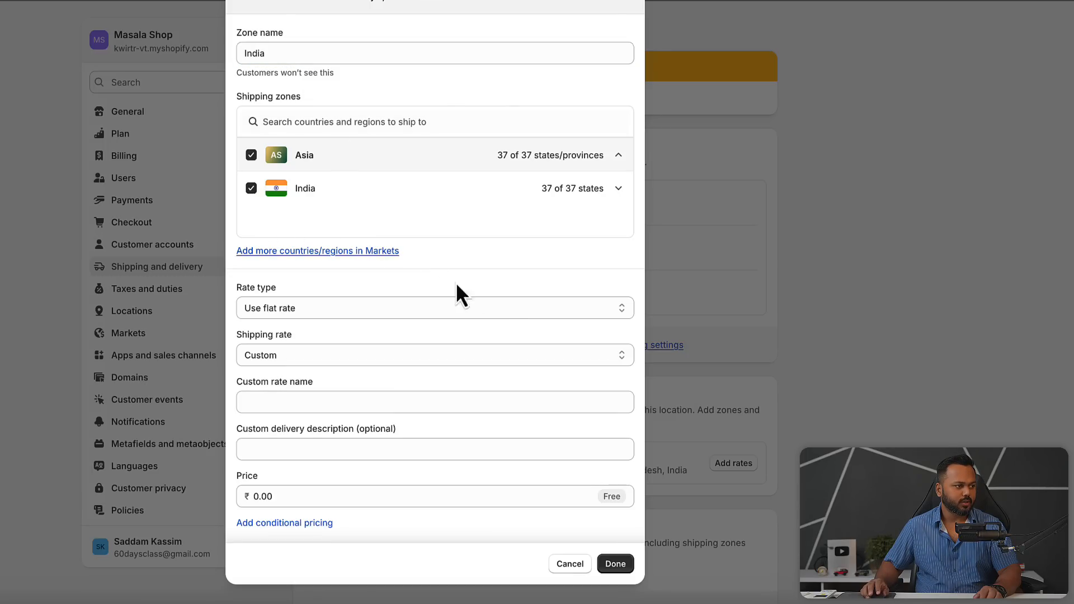
Step: Keep the flat rate type, name the custom rate "Shipping fee" without a description, set its price to ₹50, and add it to the profile
scroll(510, 298, down, 2)
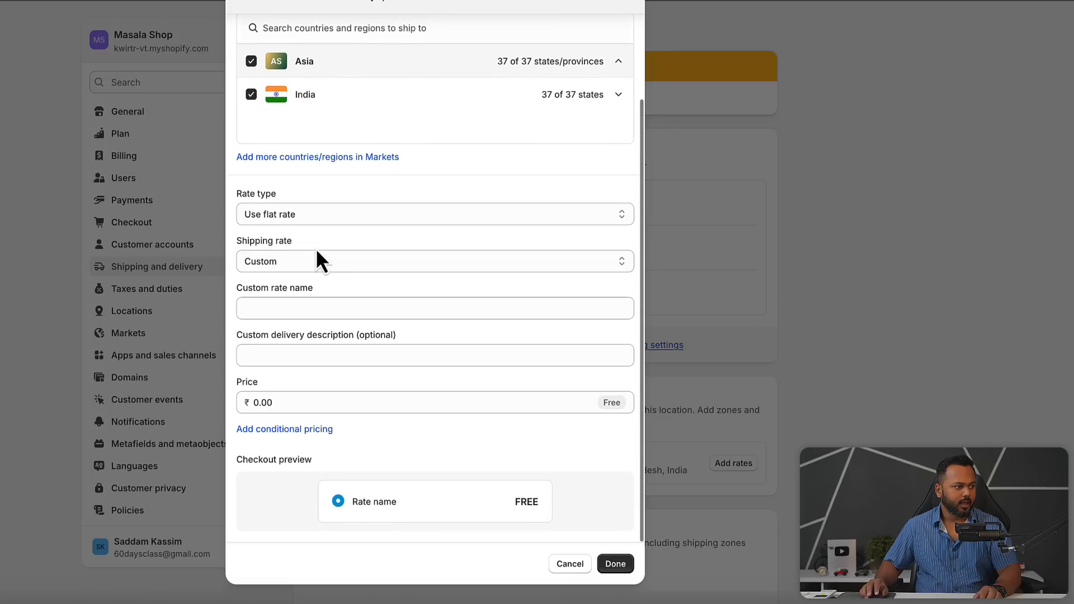
click(301, 218)
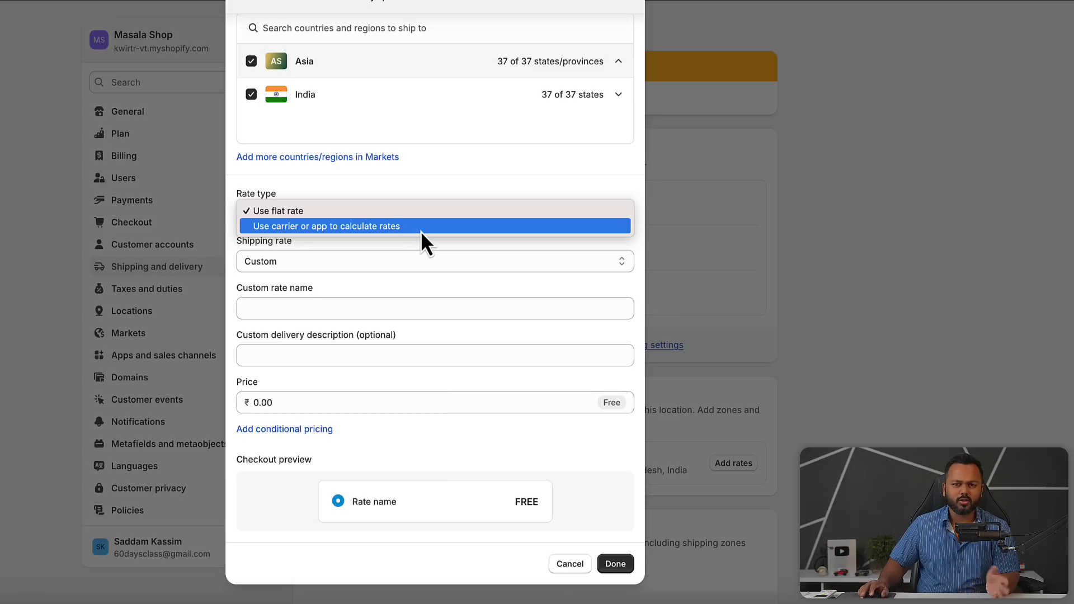
click(320, 215)
click(292, 309)
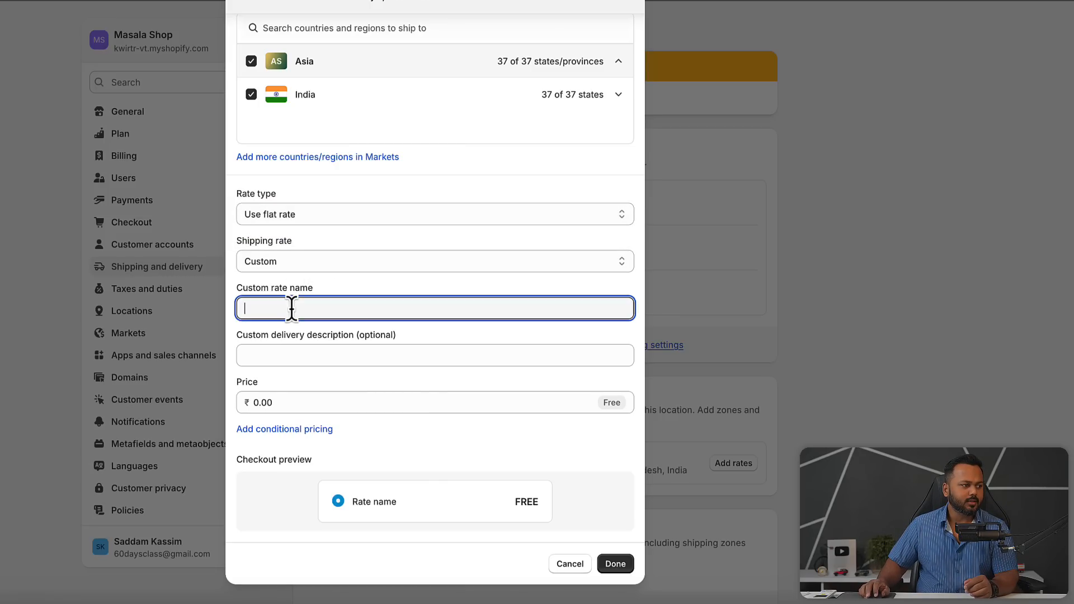
text(Shipping fee)
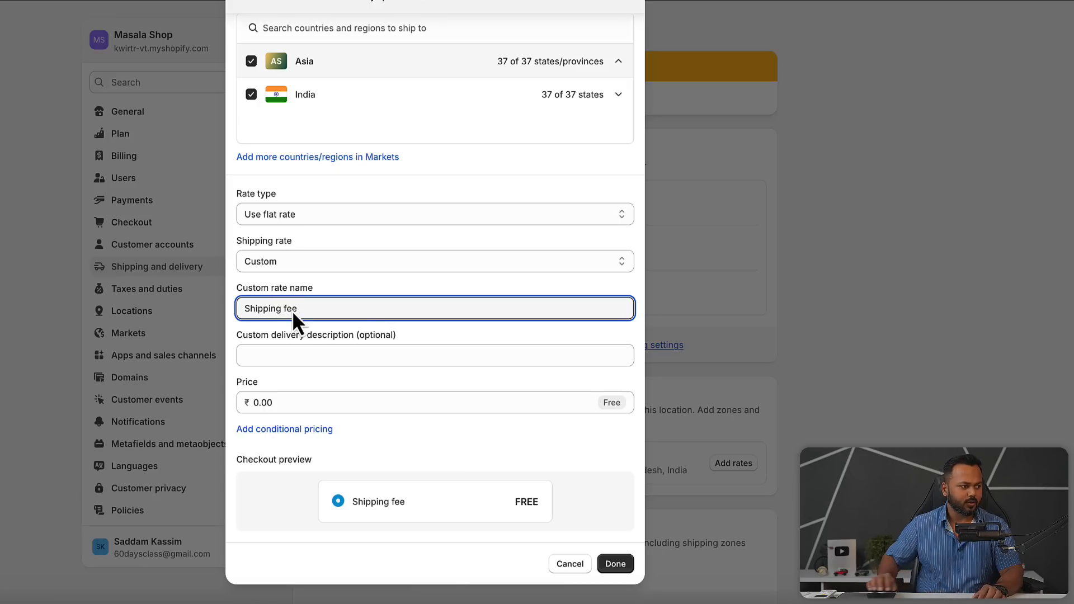
click(299, 353)
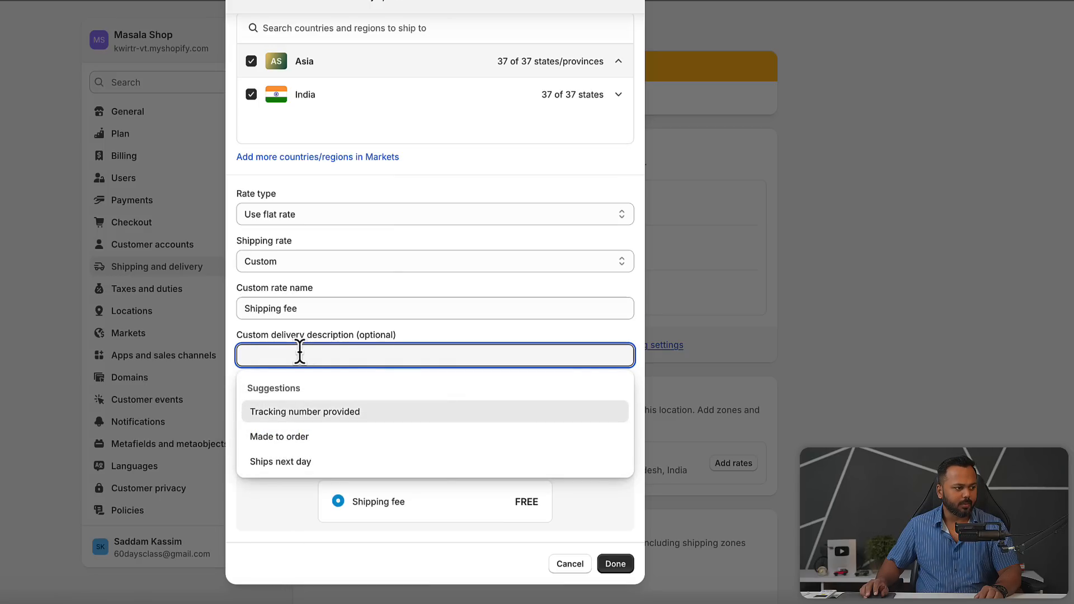
click(435, 332)
click(291, 403)
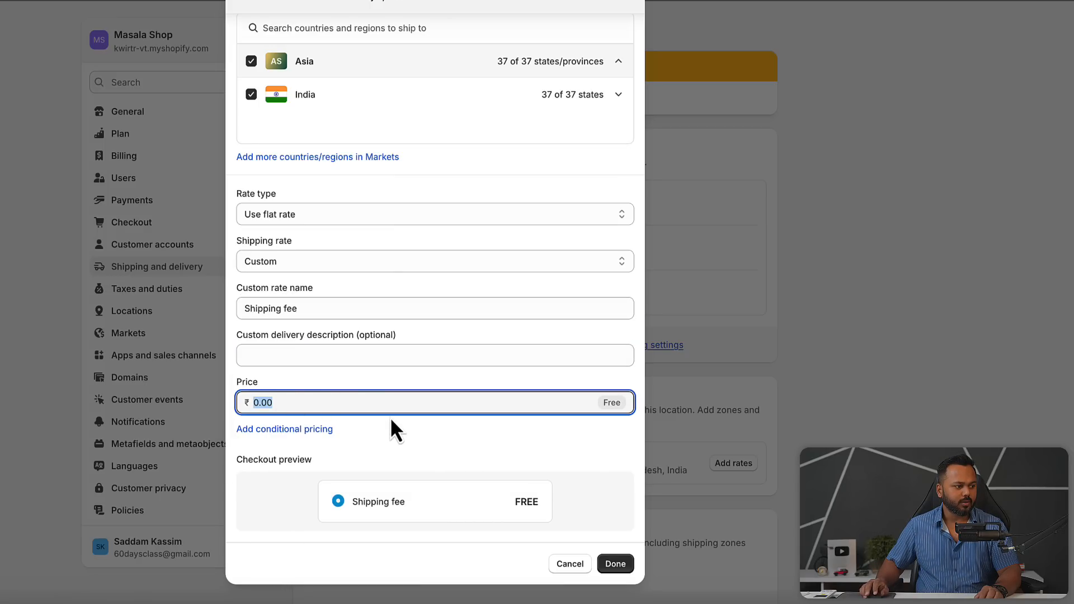
text(50)
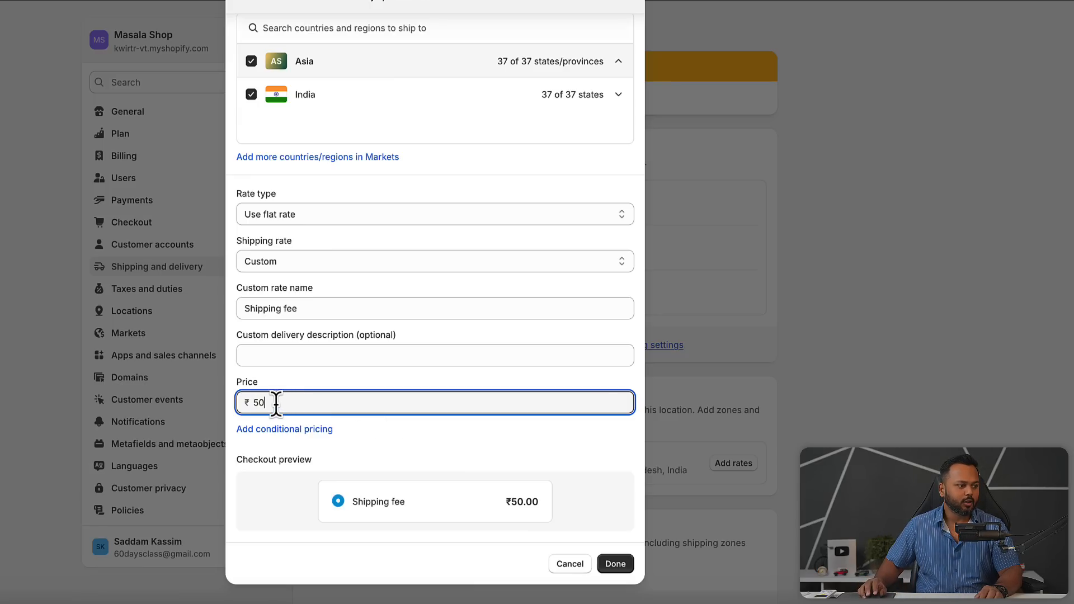
click(393, 453)
click(615, 563)
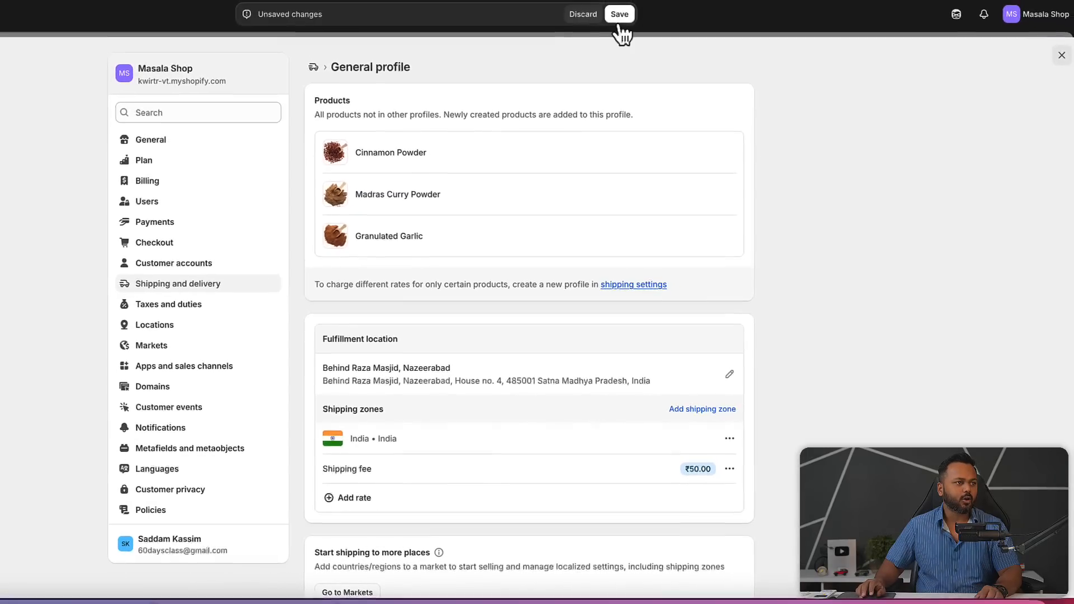
Step: Save the general shipping profile and open India's regional tax rates in the taxes and duties settings
click(617, 20)
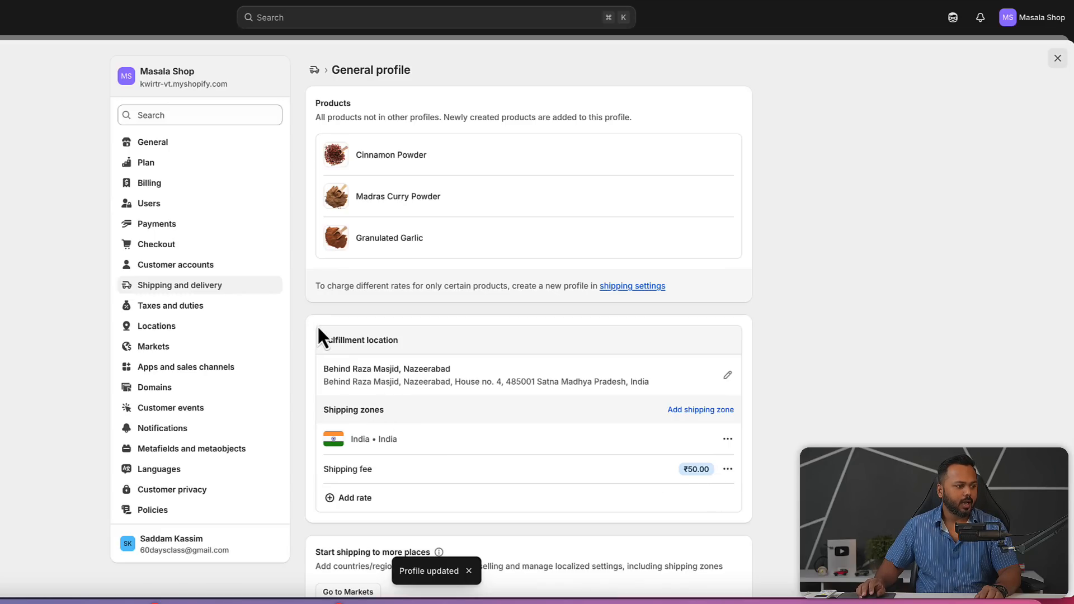
click(149, 295)
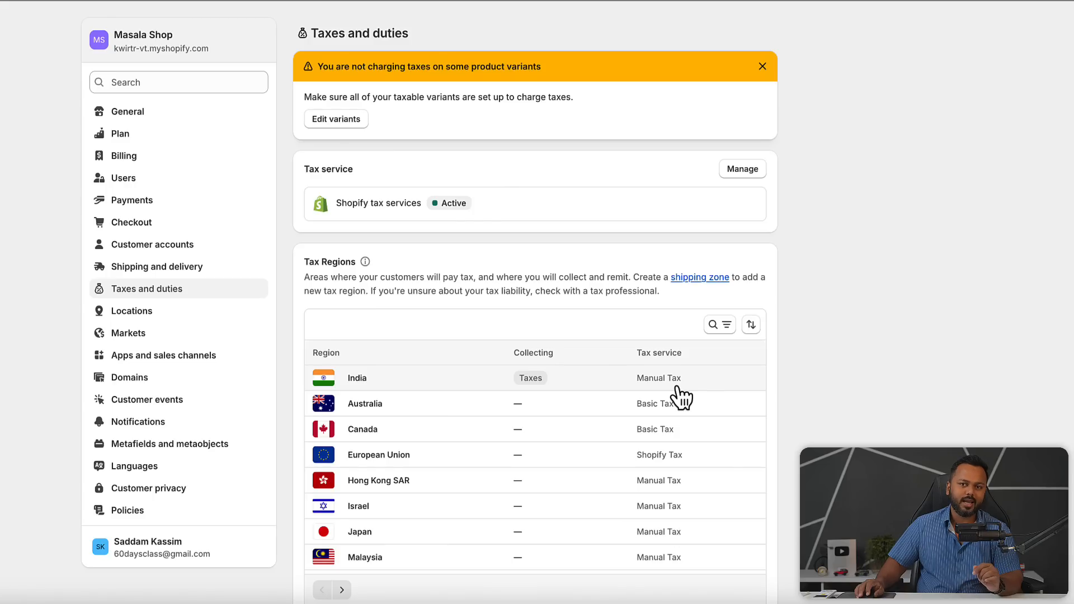
click(412, 387)
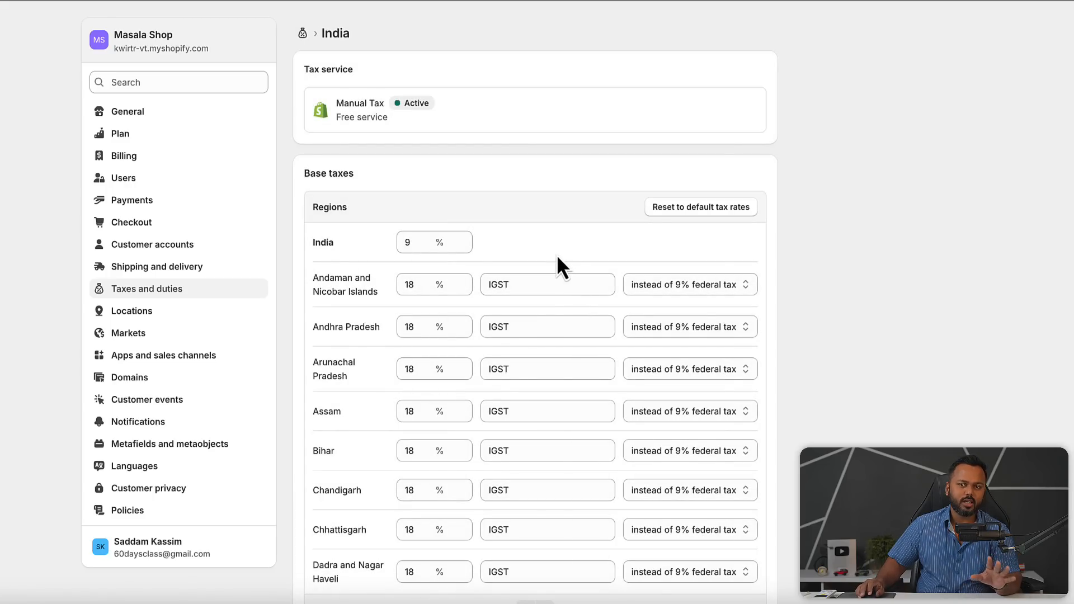
Step: Set the IGST rate for Andaman and Nicobar Islands to 10%, save India's tax settings, and return to the tax regions overview
scroll(556, 254, down, 2)
drag(527, 223, 481, 223)
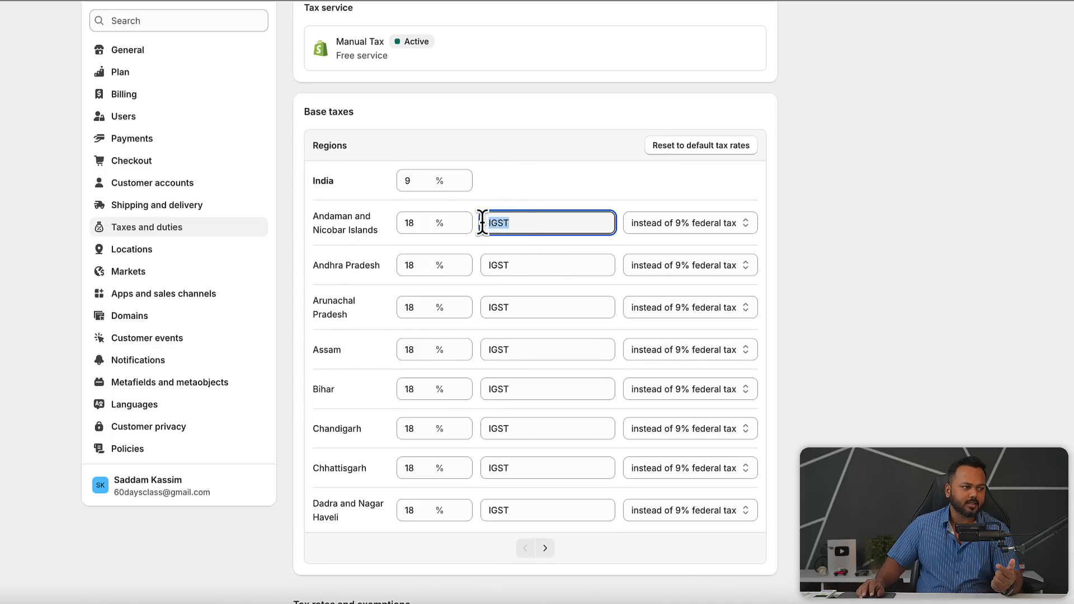
drag(414, 224, 396, 229)
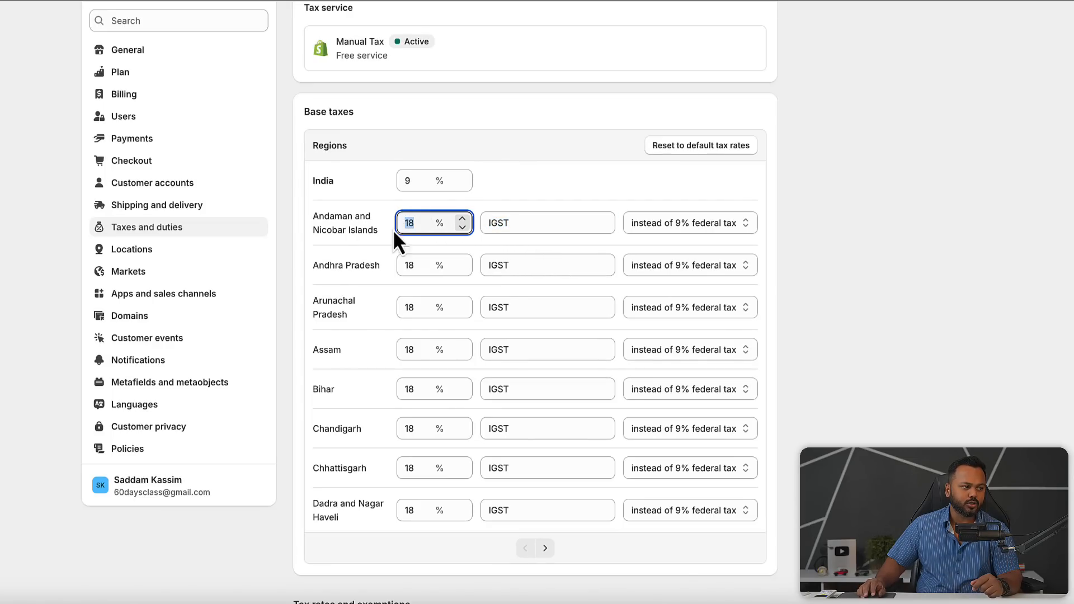
text(17.999)
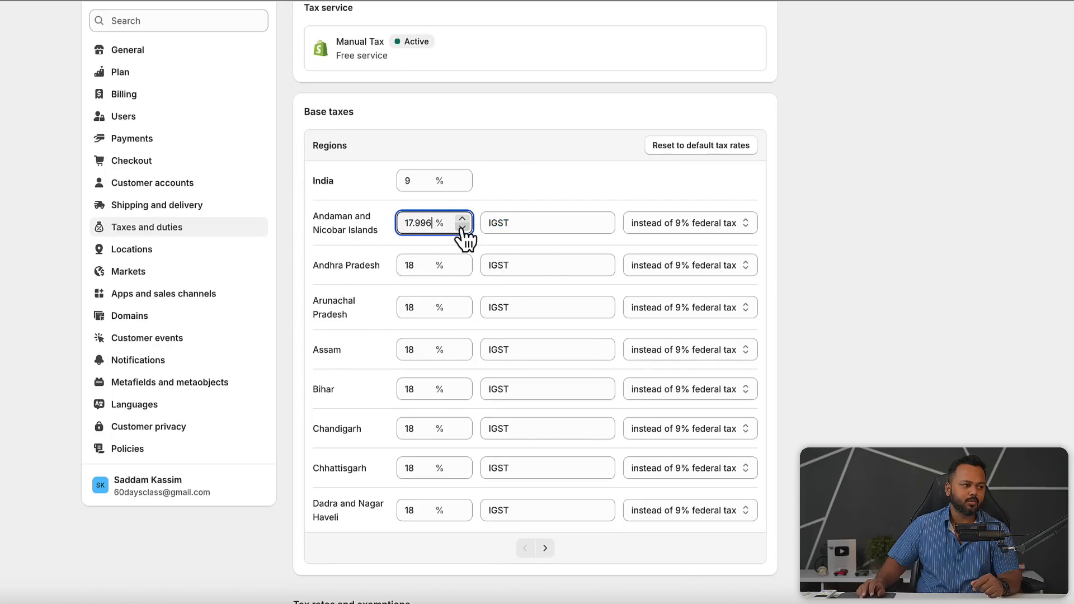
drag(428, 222, 397, 223)
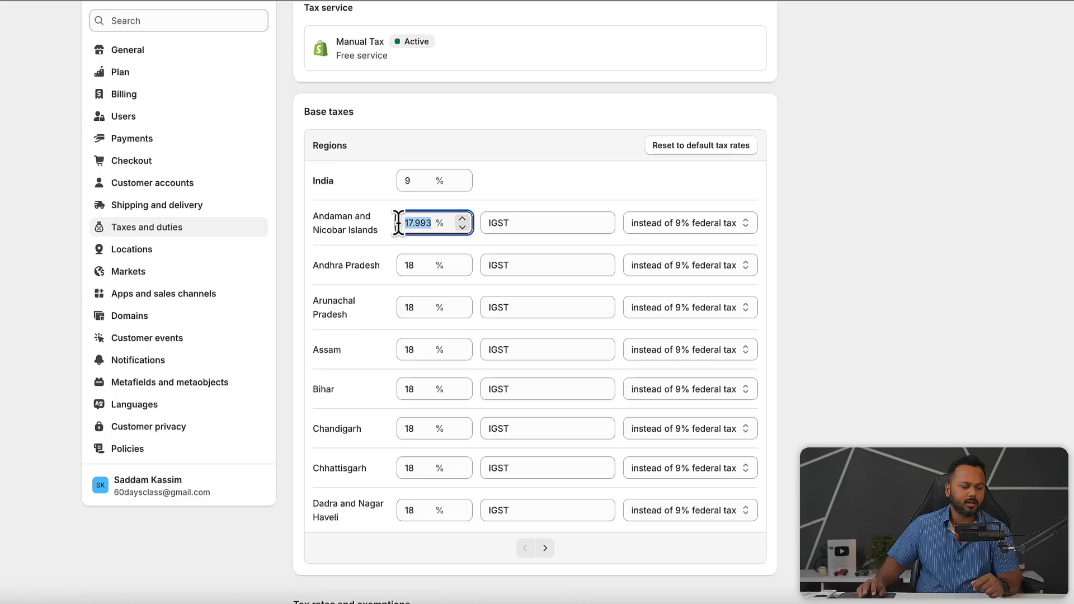
text(10)
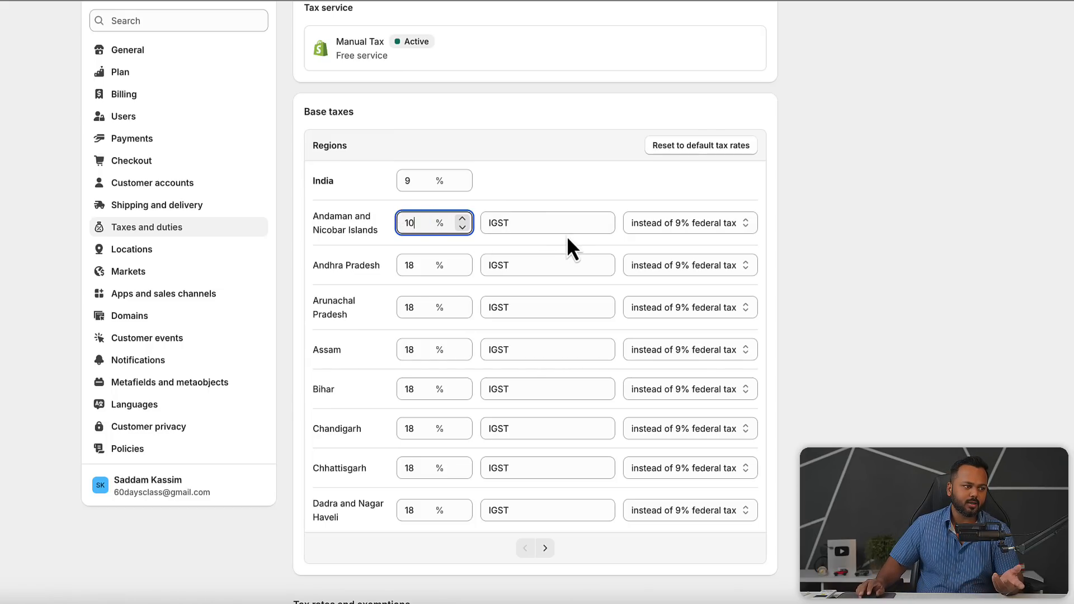
click(538, 238)
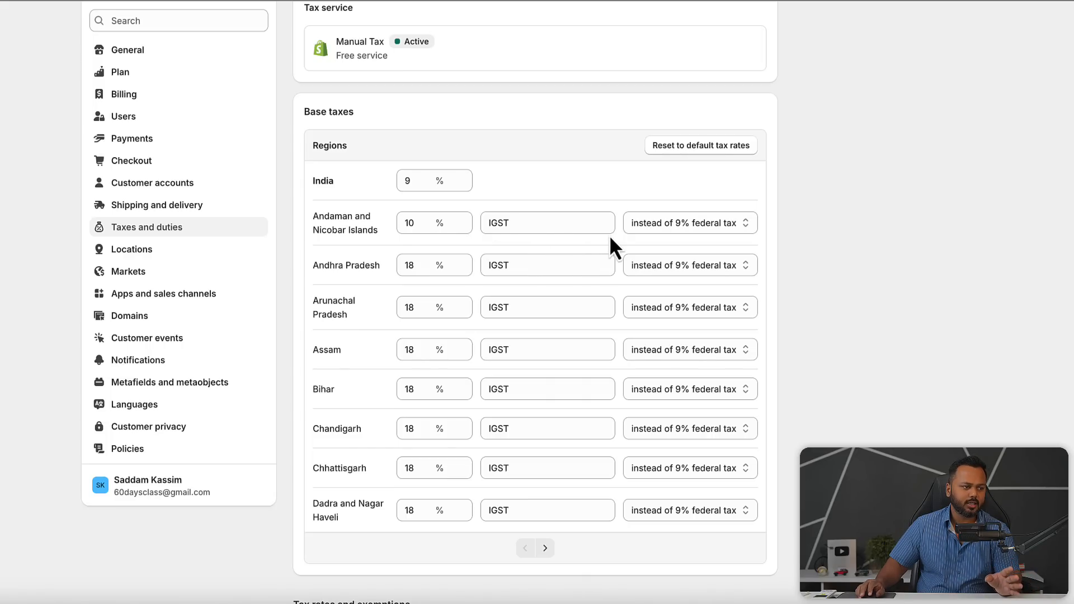
scroll(612, 238, down, 3)
scroll(609, 248, up, 4)
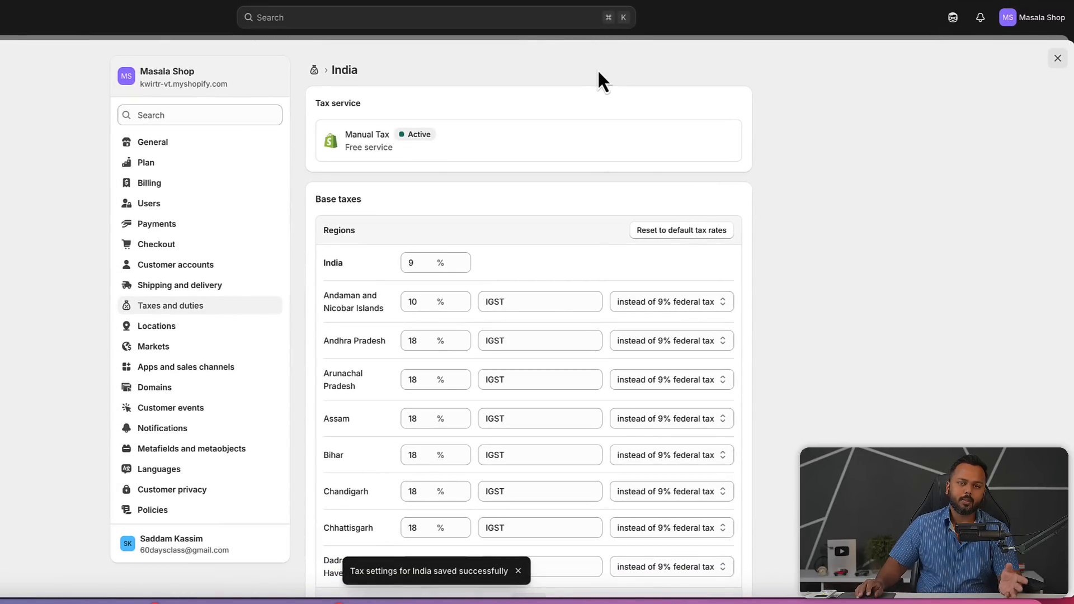
click(315, 70)
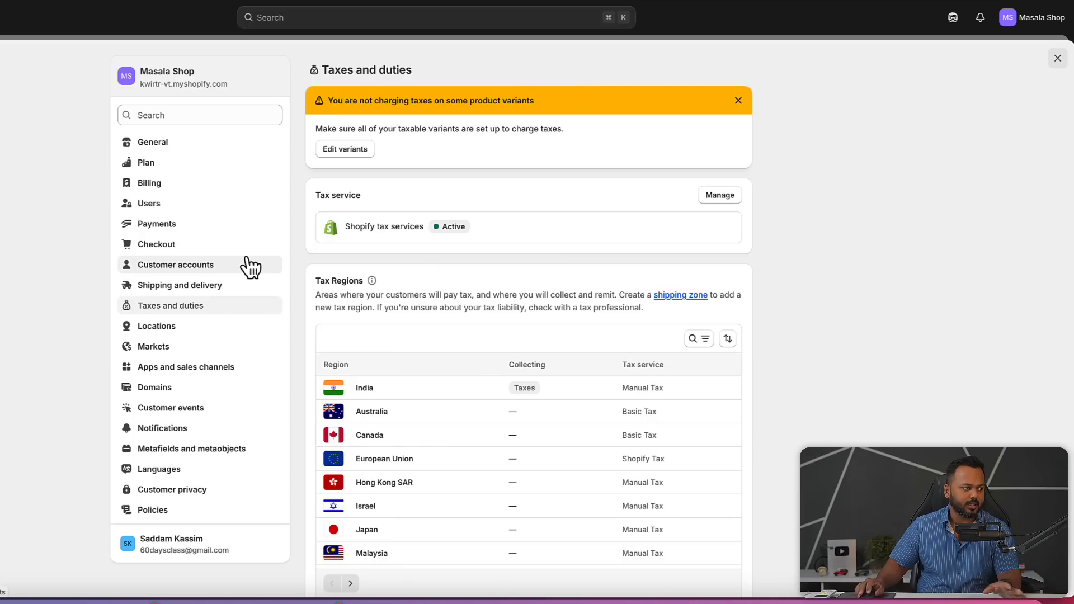
Step: Look over the store's domain options and its published languages
click(155, 389)
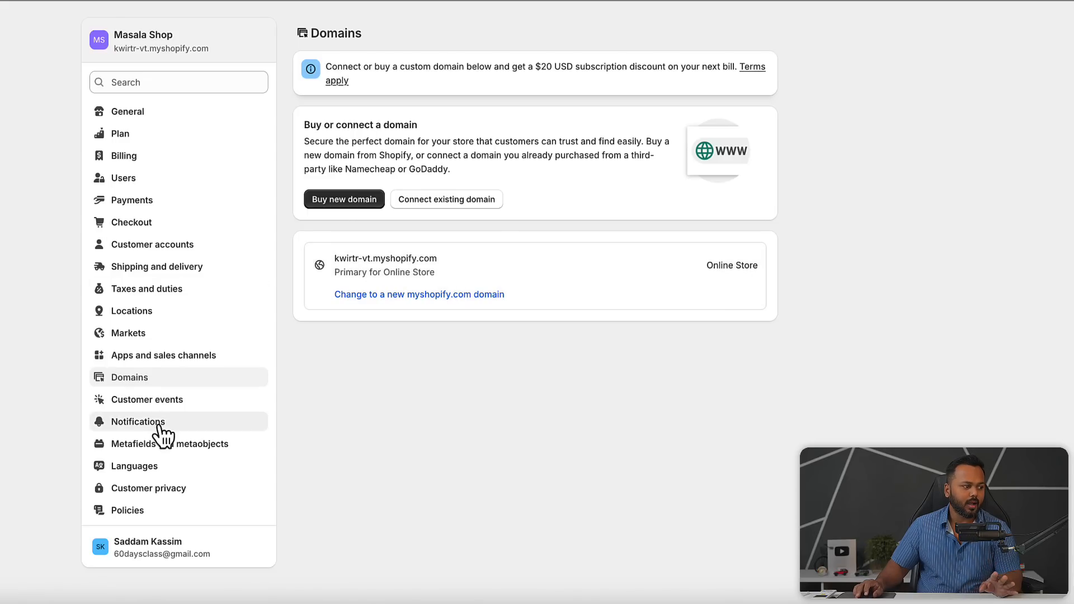
click(147, 468)
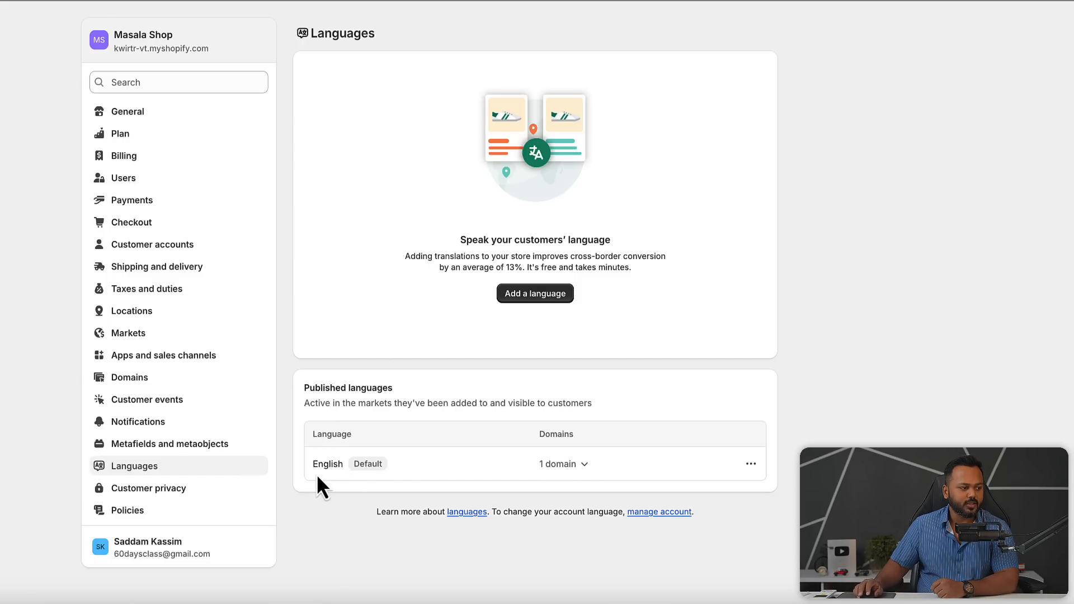
drag(312, 464, 344, 464)
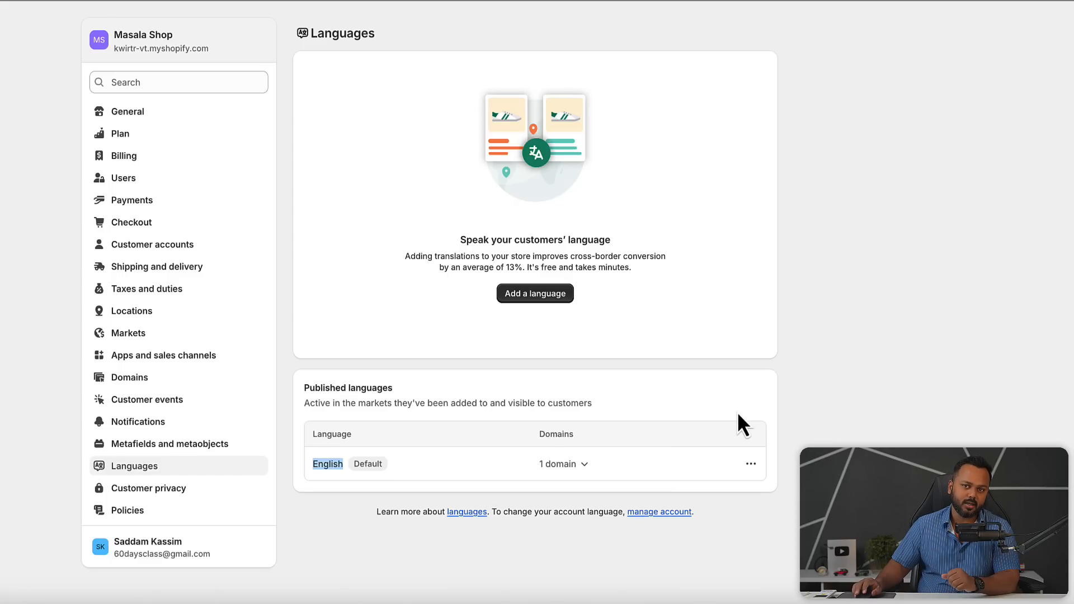
Step: Add Hindi as a store language, leaving it unassigned to the store's domain
click(535, 296)
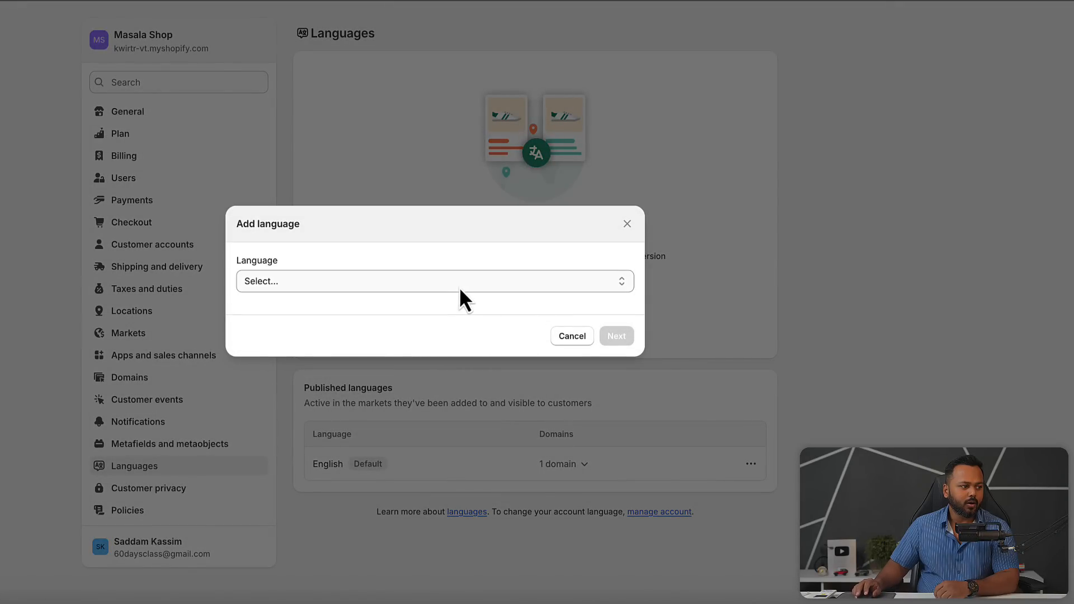
click(459, 287)
scroll(417, 364, down, 2)
scroll(418, 365, down, 8)
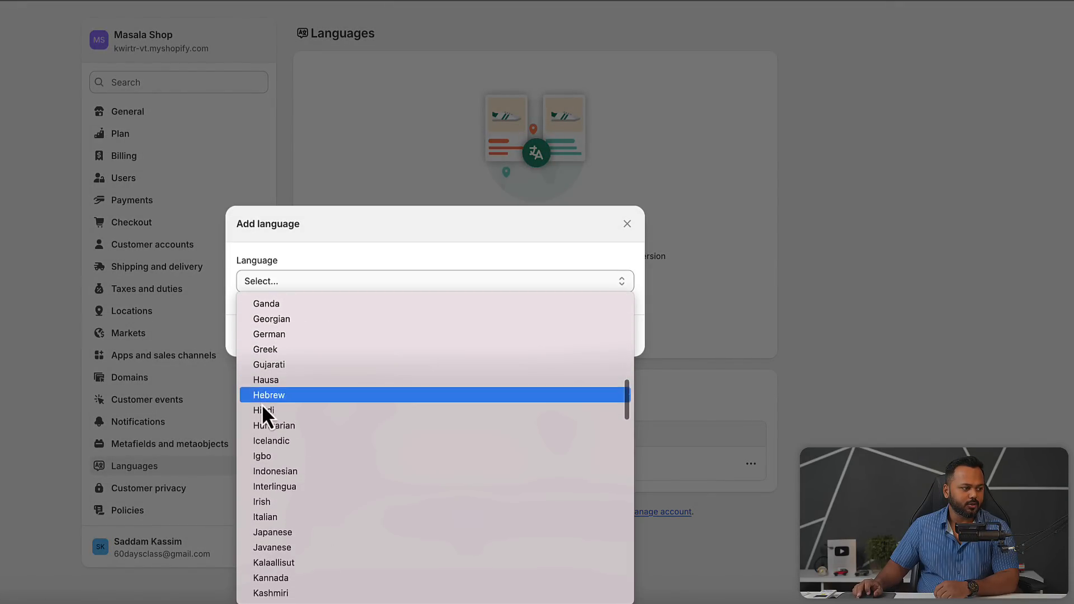
click(265, 411)
click(615, 364)
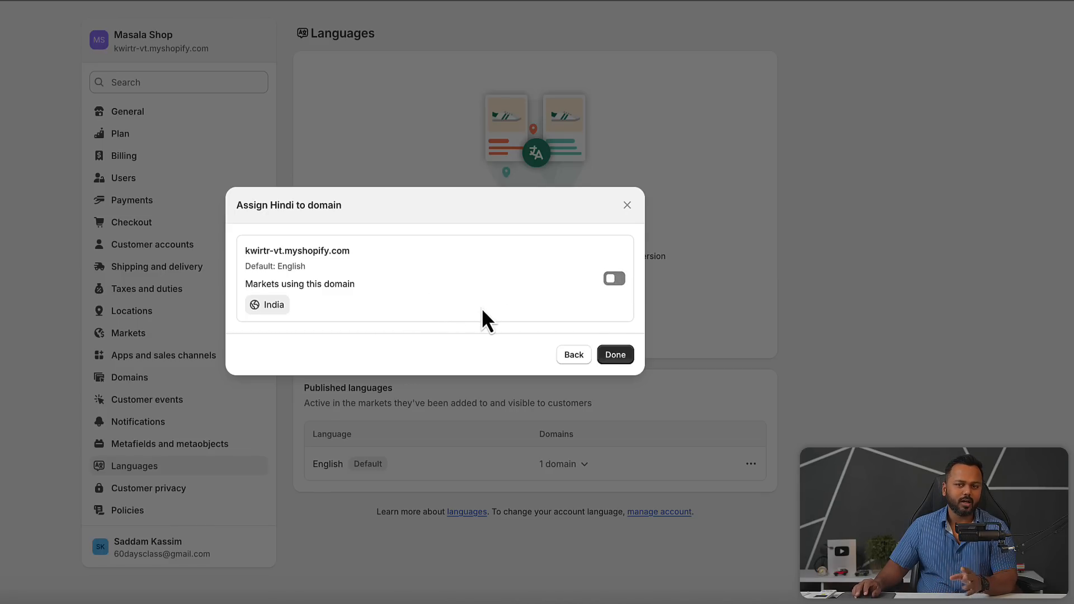
click(619, 357)
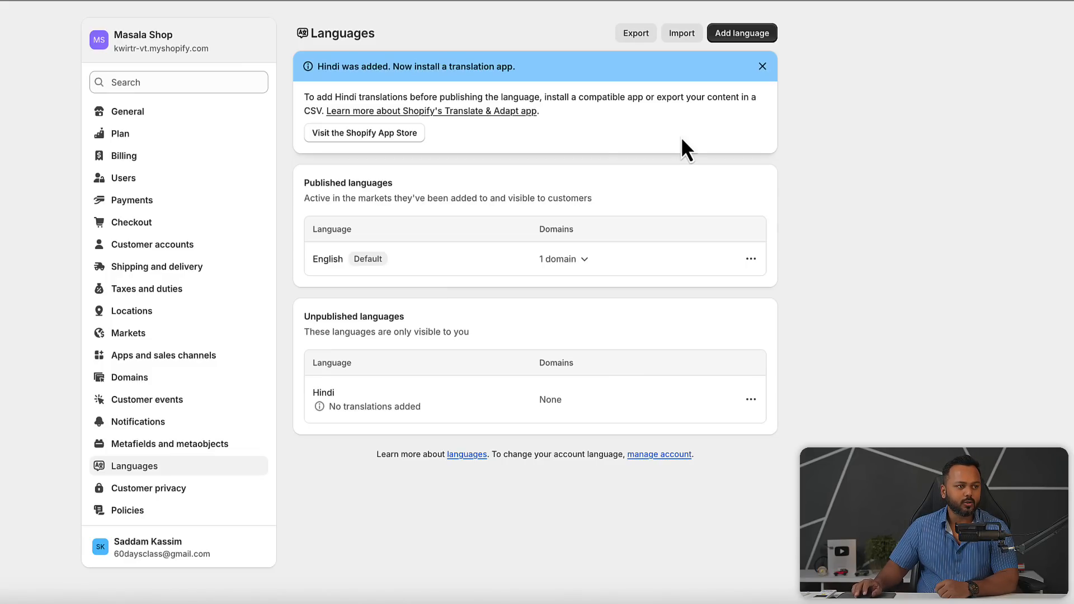
Step: Install the Shopify Translate & Adapt app from the Shopify App Store and auto-translate the store content into Hindi
click(374, 137)
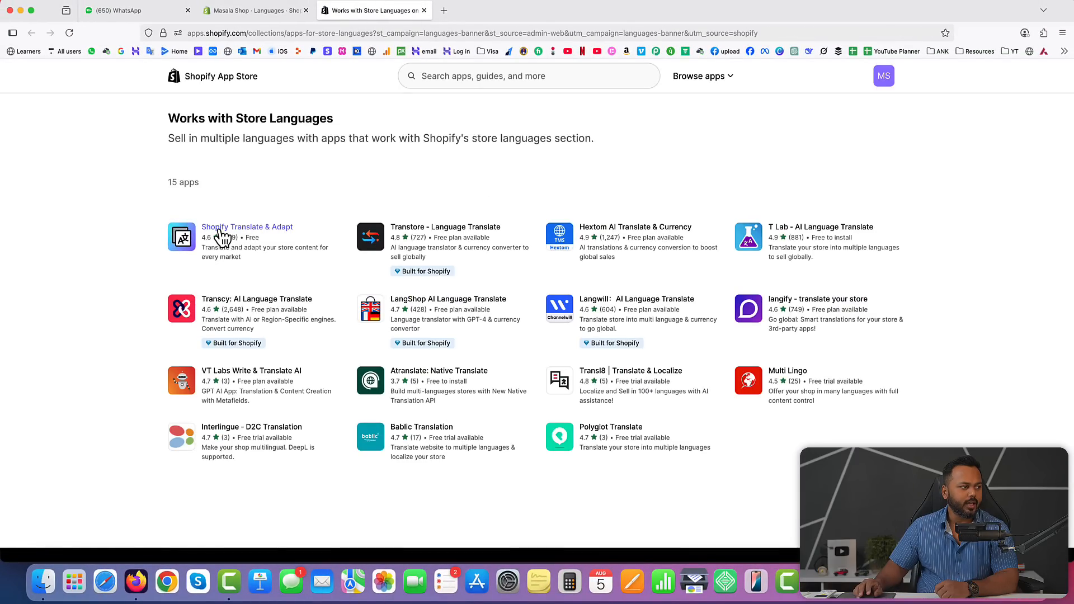
click(245, 229)
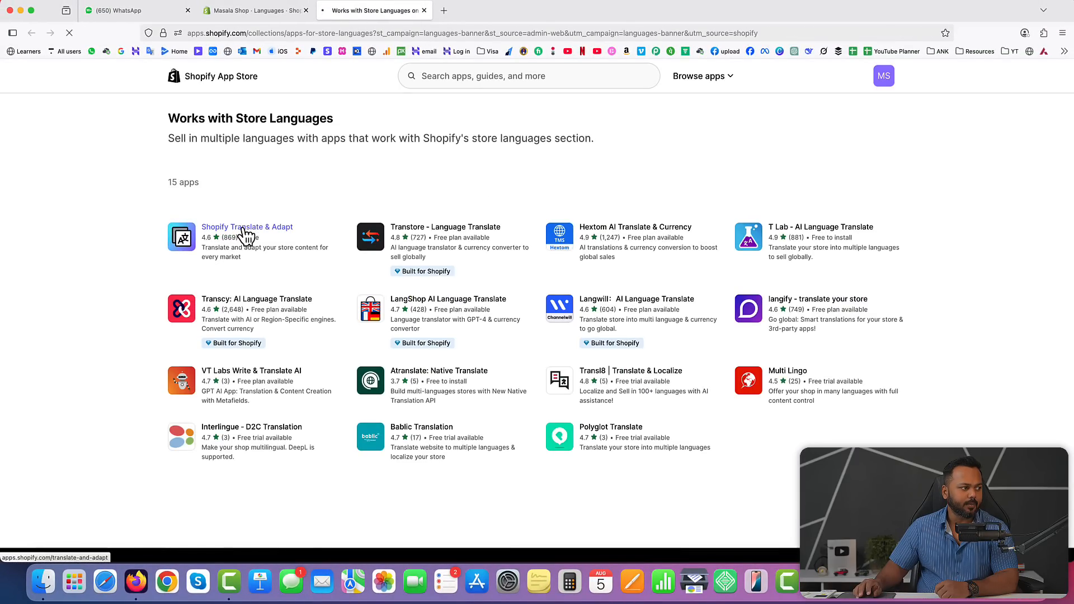
click(244, 380)
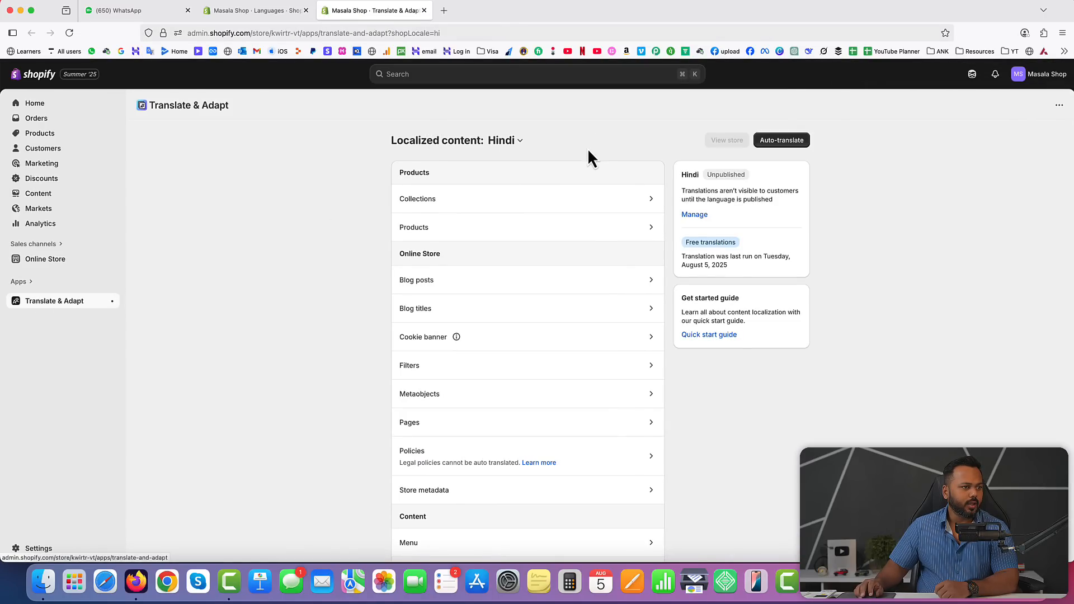
click(787, 140)
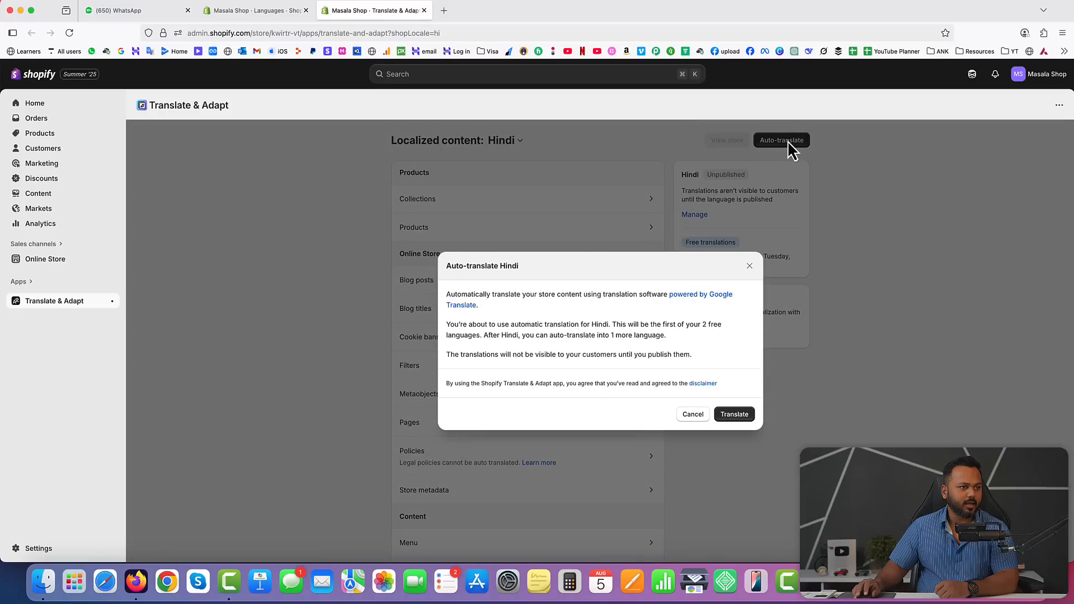
click(734, 414)
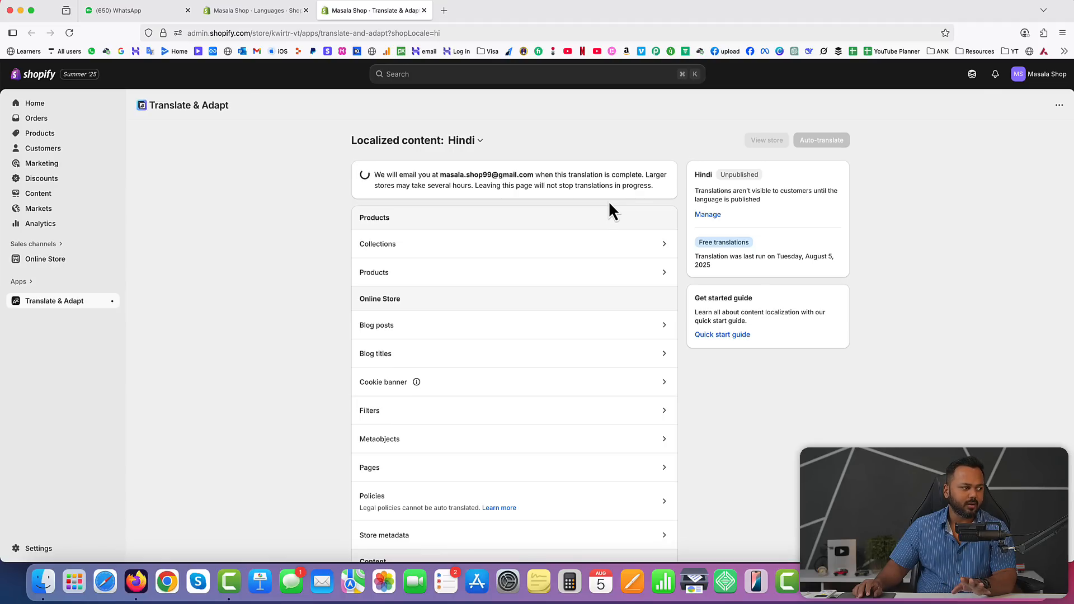
Step: In the store's policy settings, examine the return and refund policy editor and close it without publishing anything
click(38, 549)
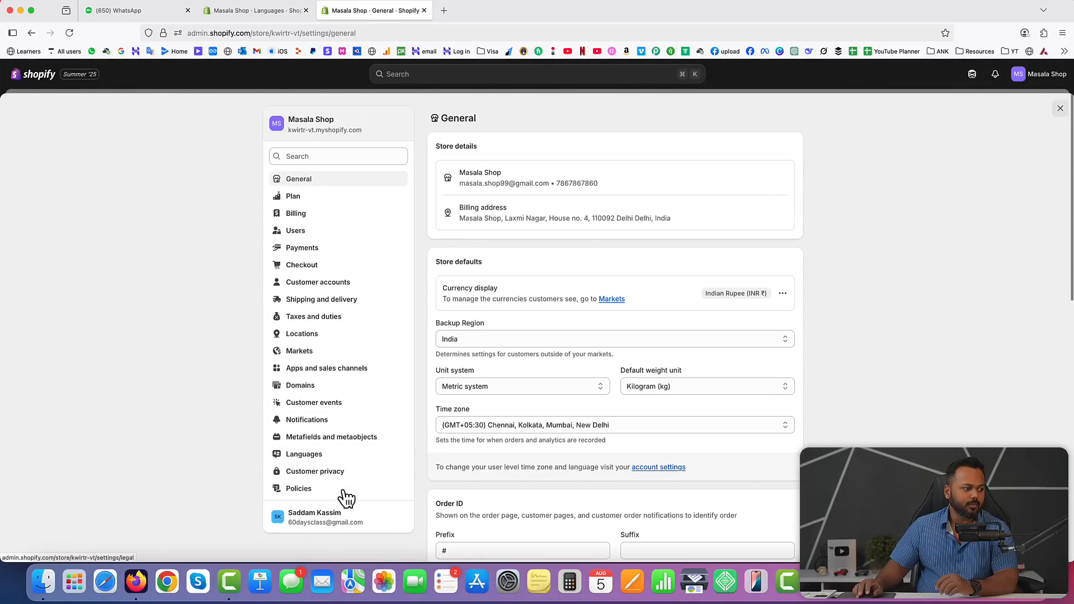
click(322, 492)
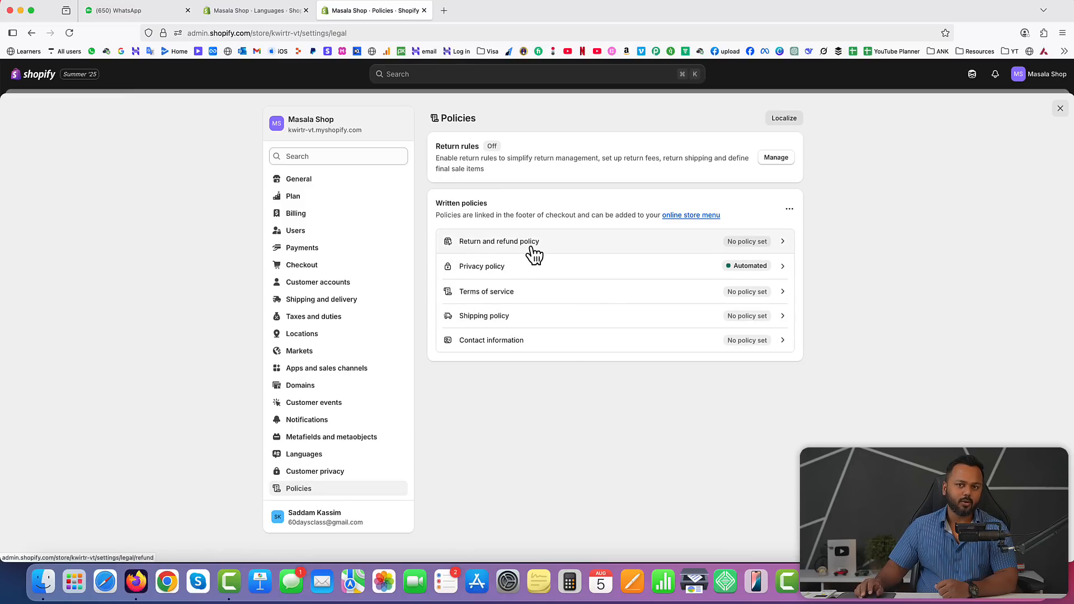
click(582, 248)
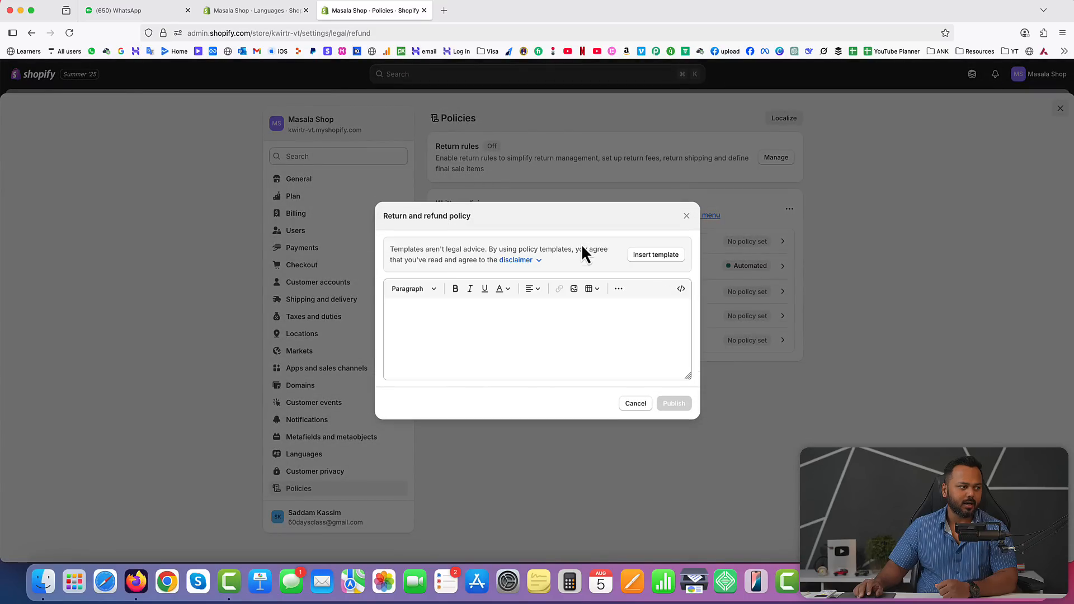
click(469, 330)
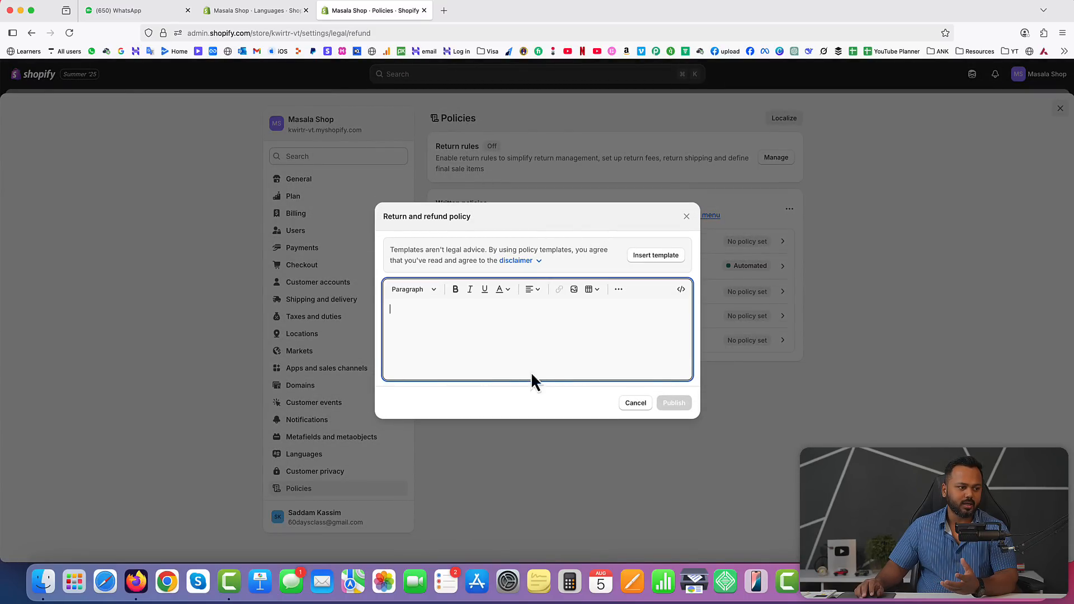
click(636, 403)
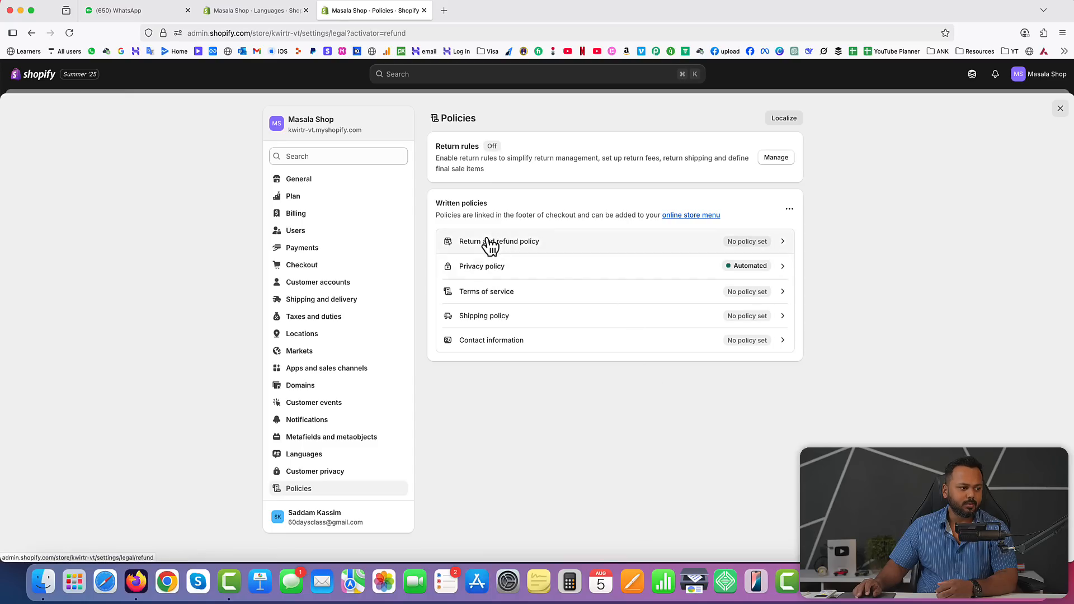